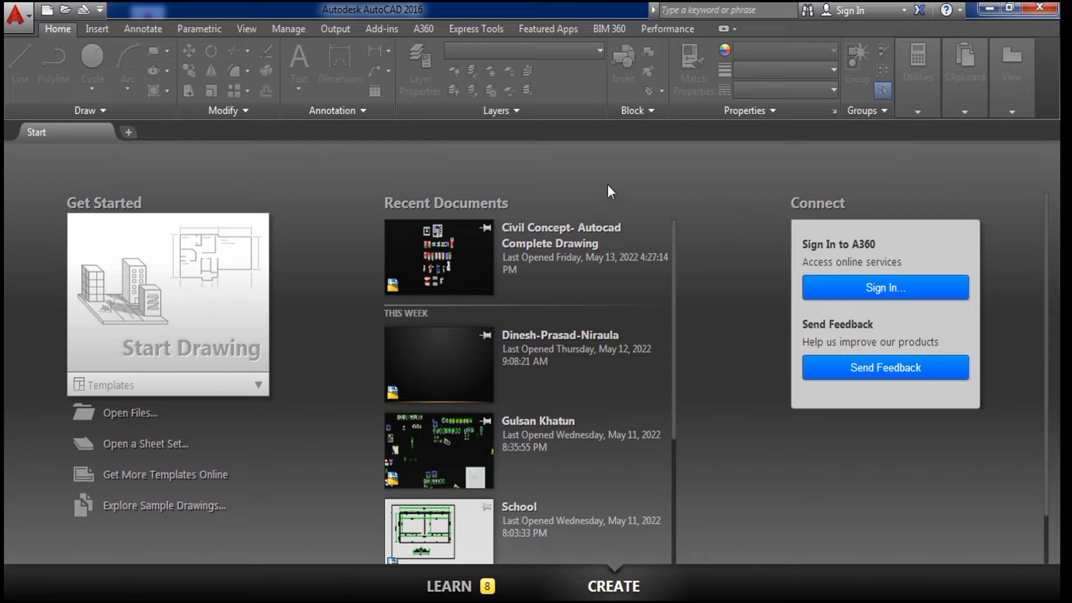
Start a new blank drawing from the Start tab and nudge the view slightly down-right.
{"action": "left_click", "coordinate": [163, 304]}
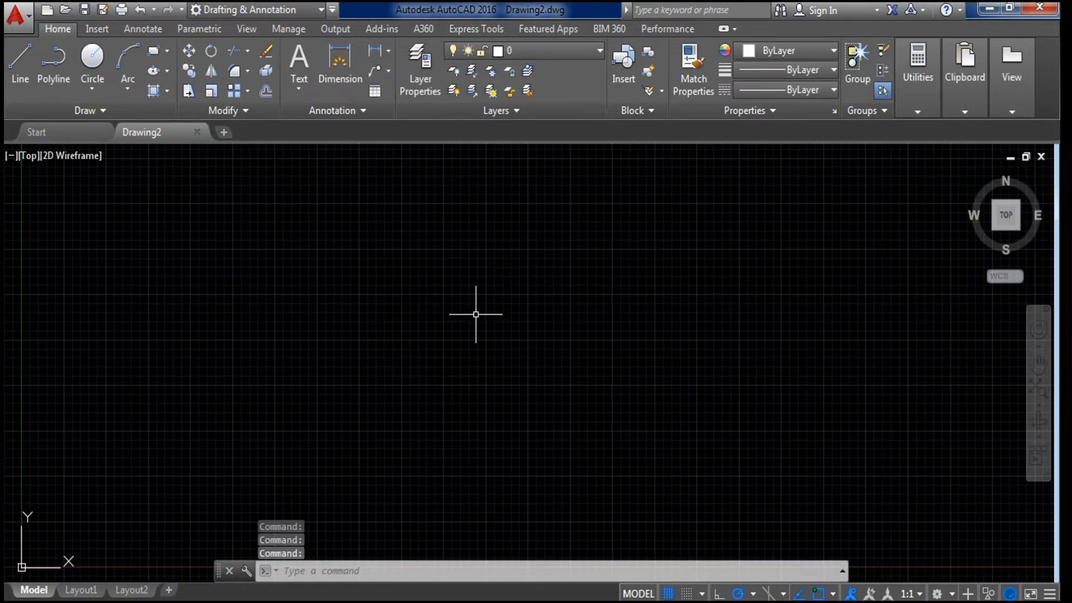
{"action": "scroll", "coordinate": [476, 310], "scroll_direction": "down", "scroll_amount": 3}
{"action": "scroll", "coordinate": [533, 351], "scroll_direction": "up", "scroll_amount": 2}
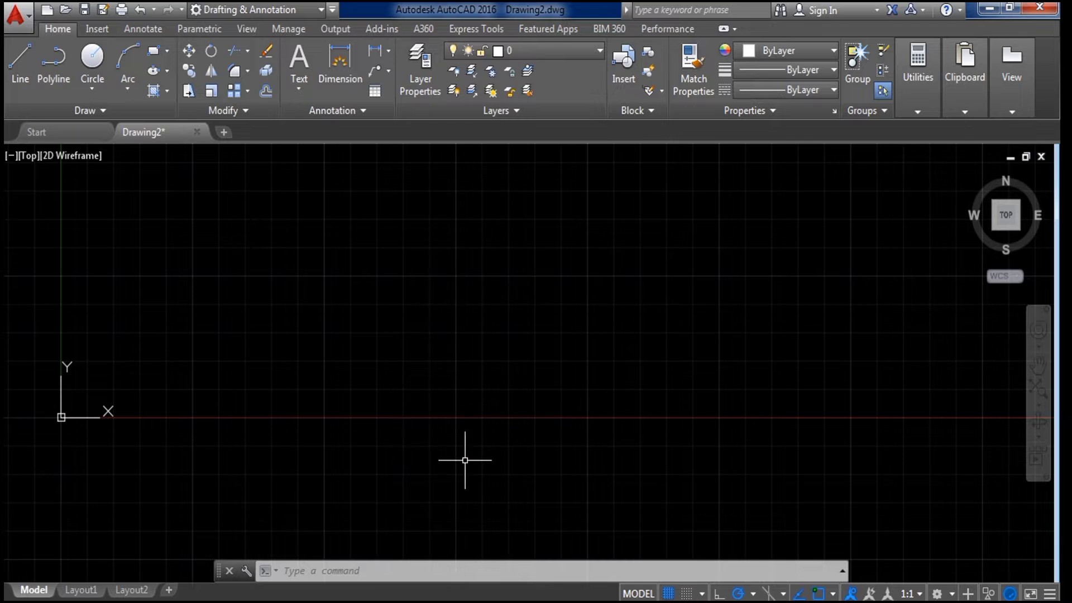
{"action": "middle_click_drag", "start_coordinate": [455, 334], "coordinate": [478, 398]}
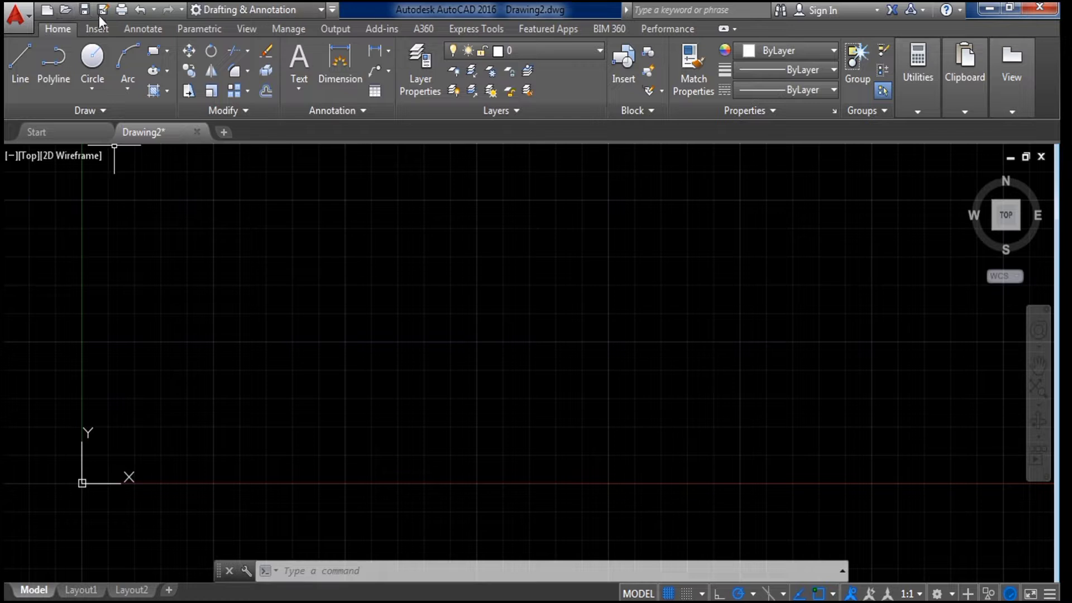
{"action": "left_click", "coordinate": [22, 21]}
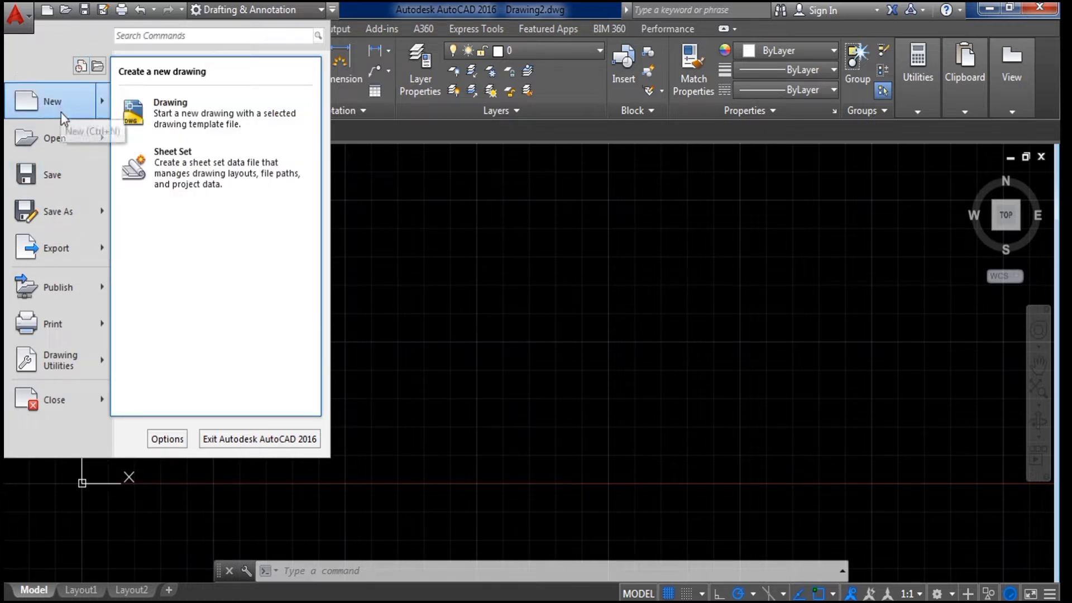
{"action": "mouse_move", "coordinate": [32, 100]}
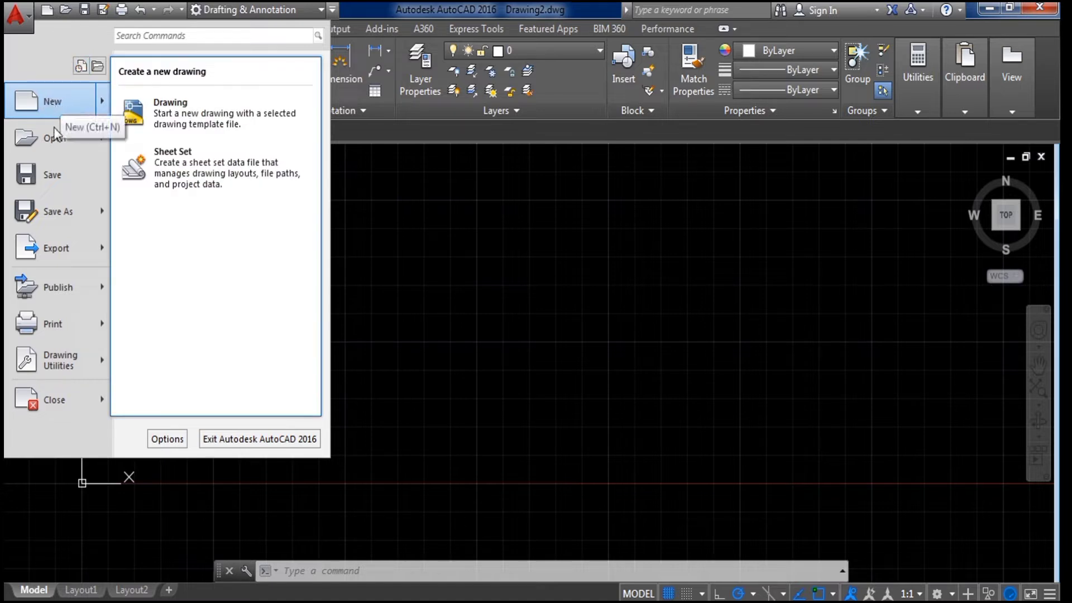
{"action": "mouse_move", "coordinate": [56, 142]}
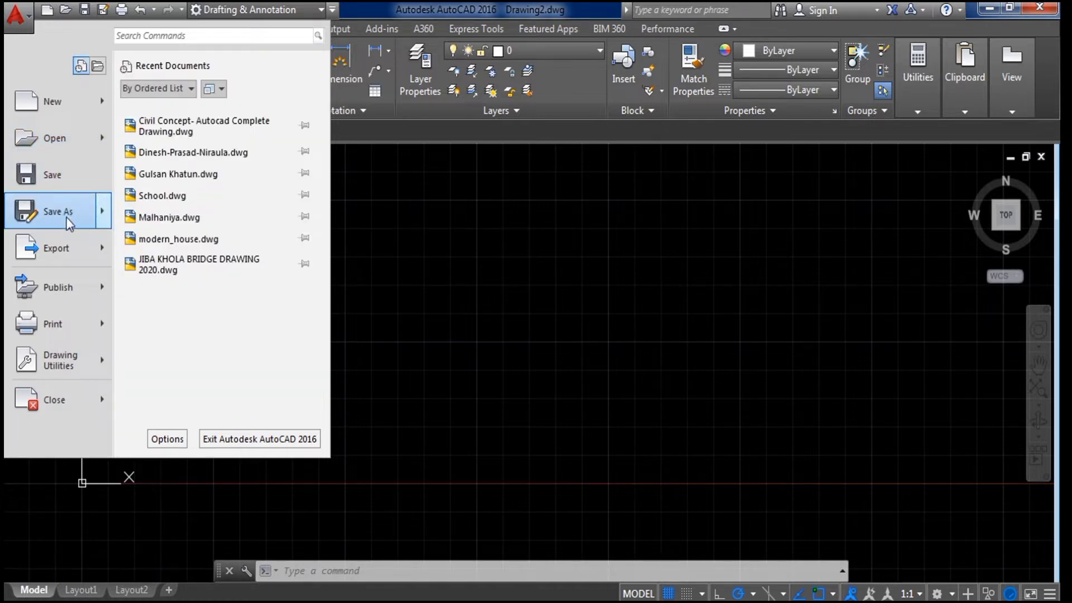
{"action": "mouse_move", "coordinate": [61, 217]}
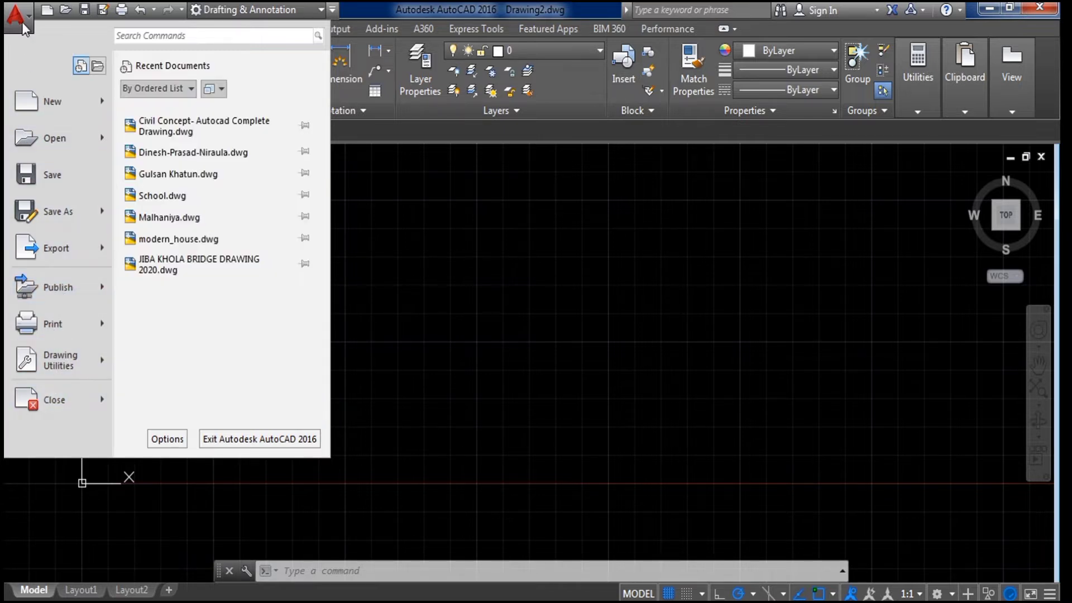
{"action": "left_click", "coordinate": [23, 25]}
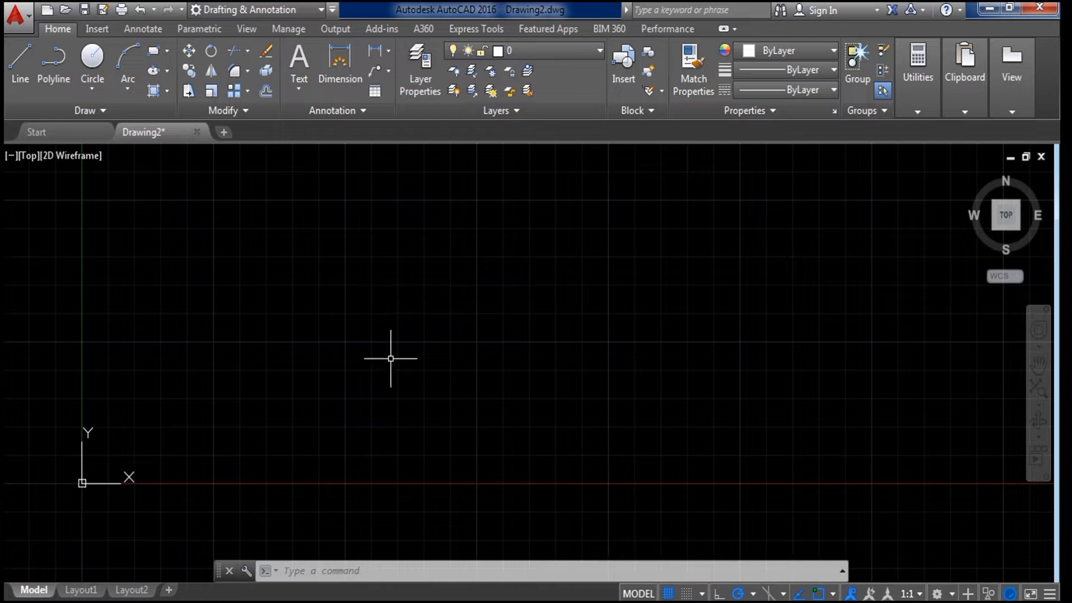
Draw one line from near the view's centre sloping down to the right.
{"action": "left_click", "coordinate": [20, 61]}
{"action": "left_click", "coordinate": [311, 274]}
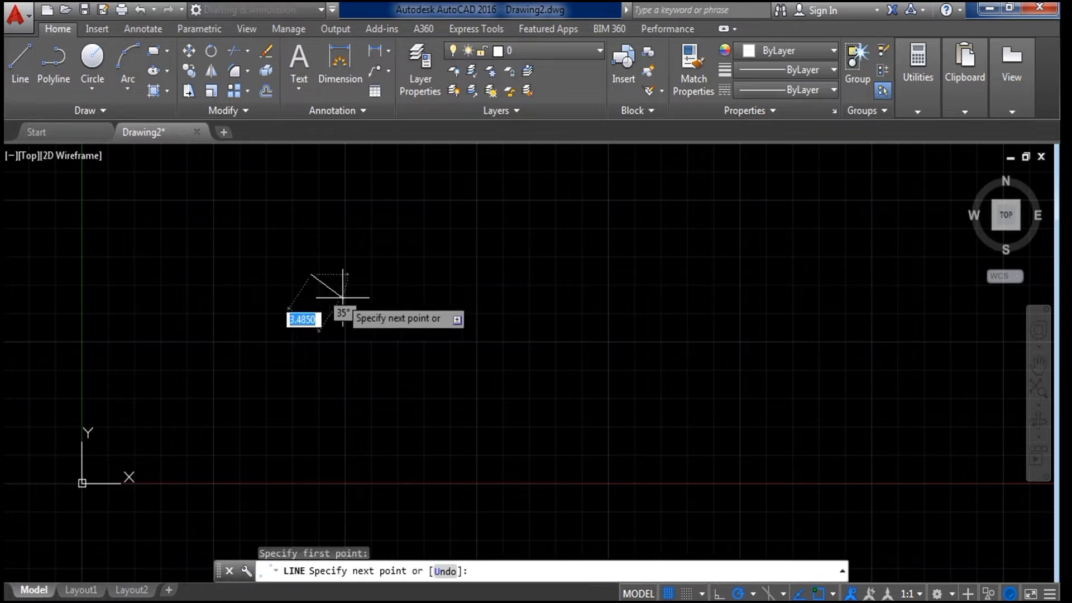
{"action": "left_click", "coordinate": [465, 349]}
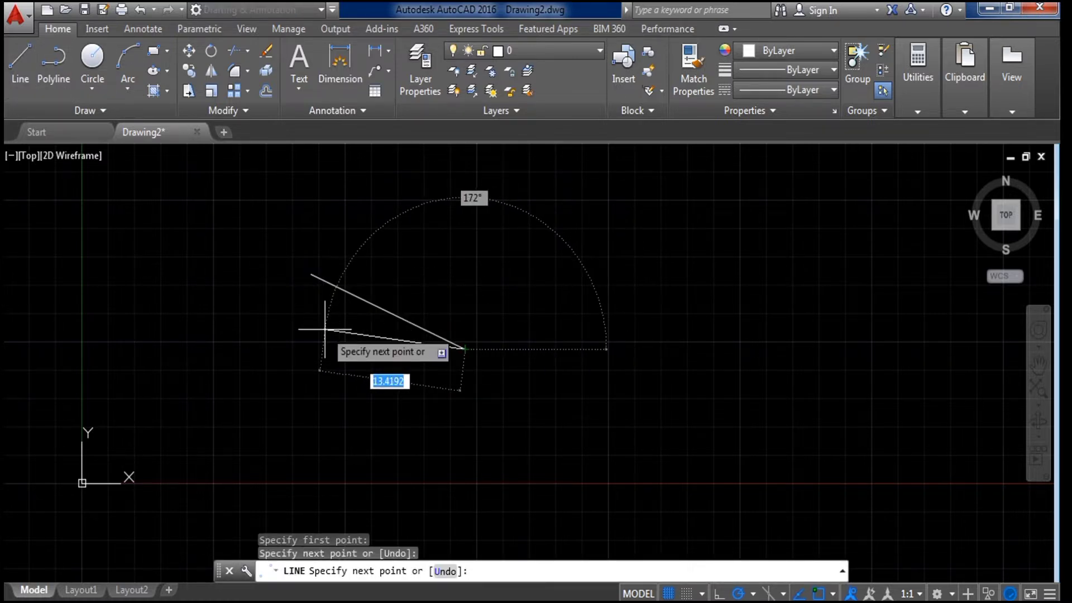
{"action": "key", "text": "Escape"}
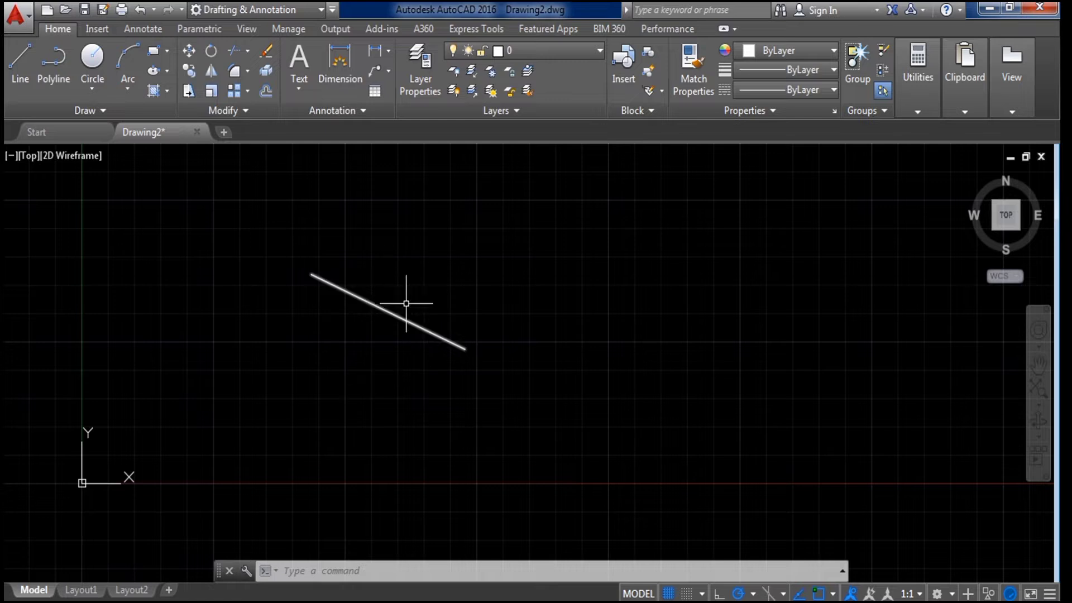
Undo the sloping line and draw a horizontal line across the view.
{"action": "left_click", "coordinate": [141, 9]}
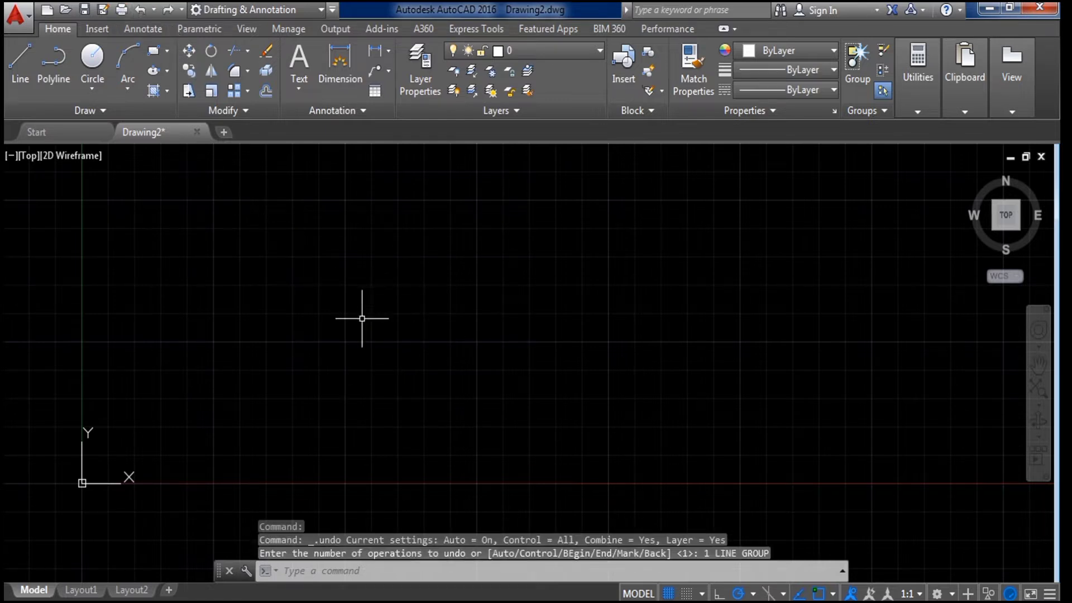
{"action": "left_click", "coordinate": [12, 70]}
{"action": "left_click", "coordinate": [313, 299]}
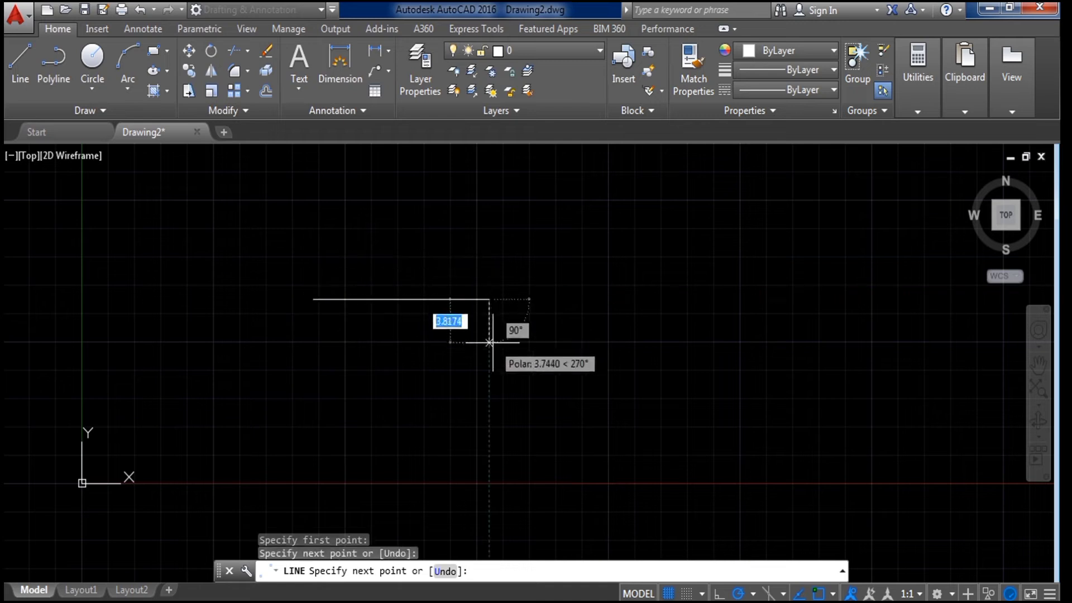
{"action": "key", "text": "Escape"}
Draw a line sloping down to the right of the horizontal line.
{"action": "left_click", "coordinate": [35, 64]}
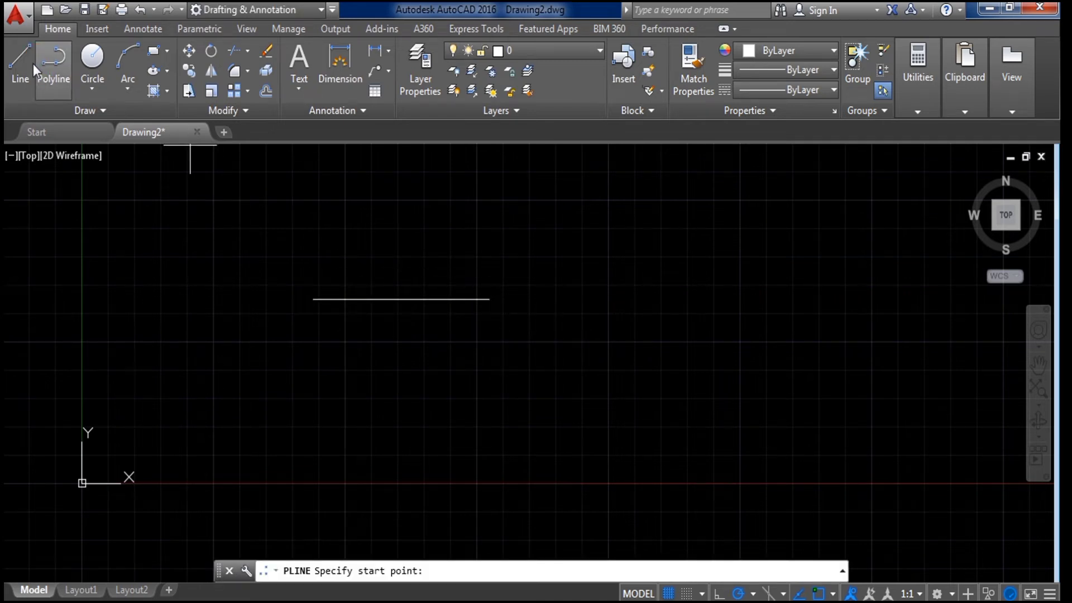
{"action": "left_click", "coordinate": [28, 64]}
{"action": "left_click", "coordinate": [526, 246]}
{"action": "left_click", "coordinate": [594, 407]}
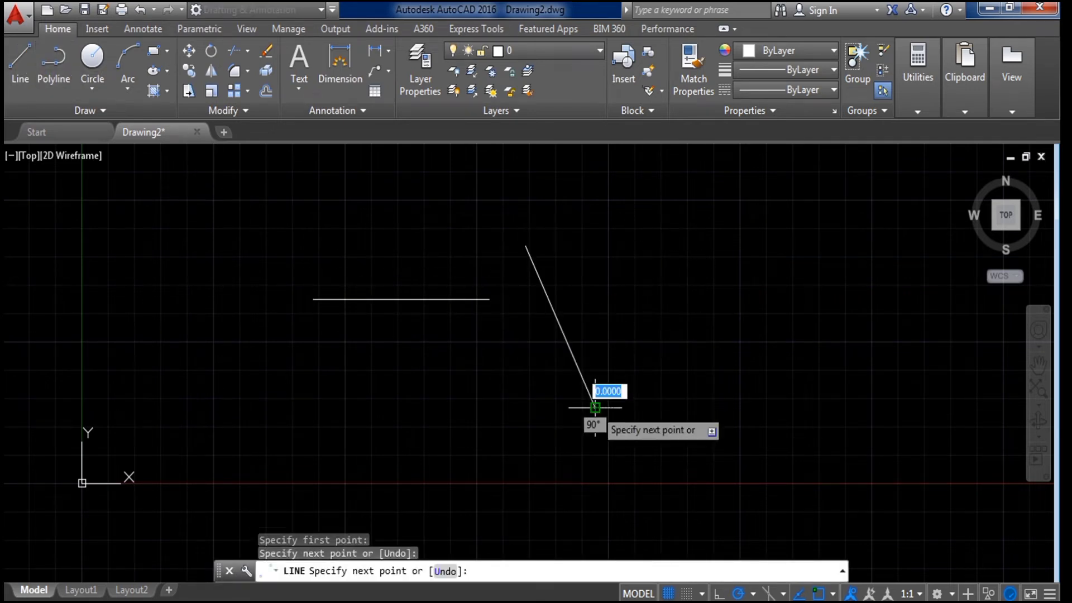
{"action": "key", "text": "Escape"}
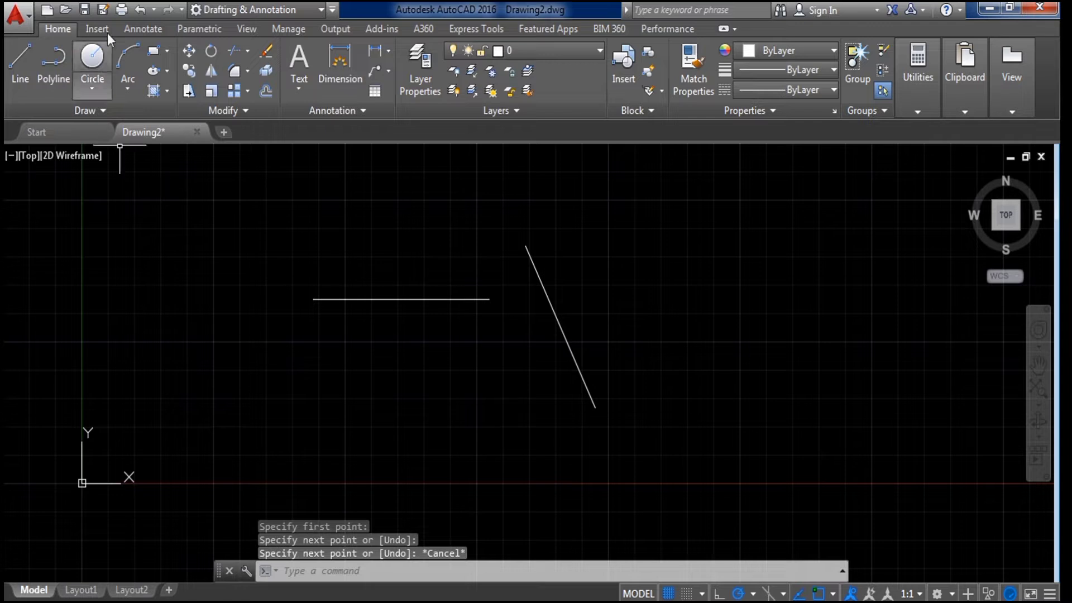
Undo three times to remove both lines and leave the drawing empty.
{"action": "left_click", "coordinate": [138, 14]}
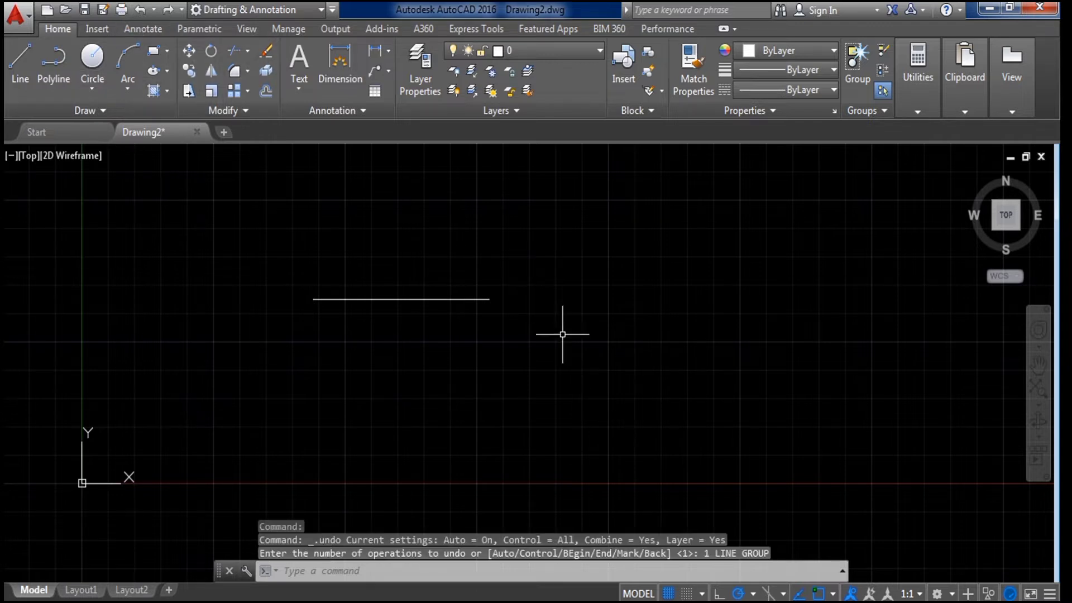
{"action": "left_click", "coordinate": [141, 11]}
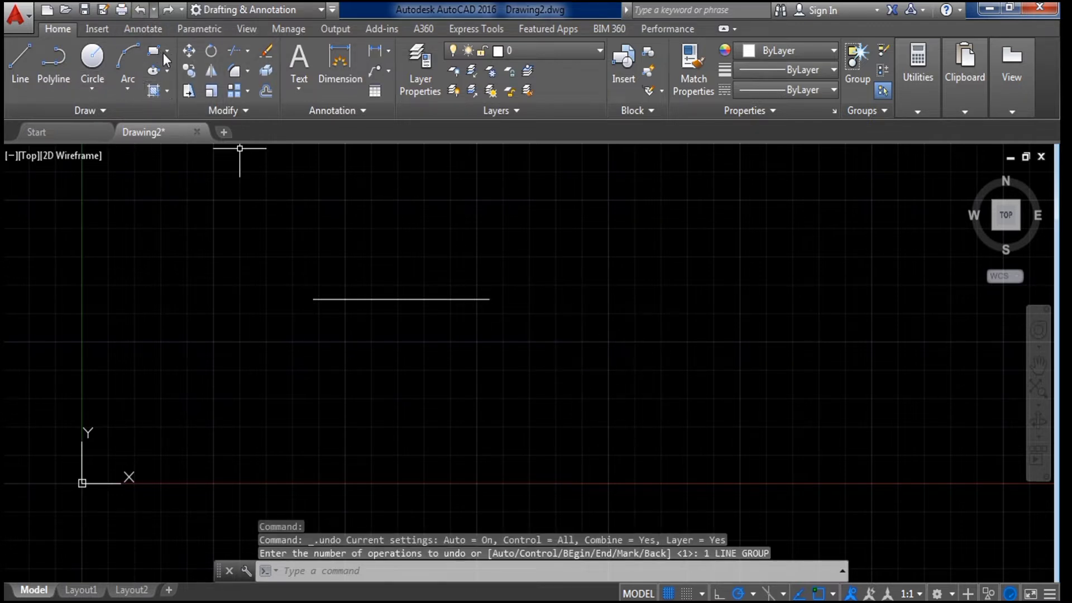
{"action": "left_click", "coordinate": [138, 13]}
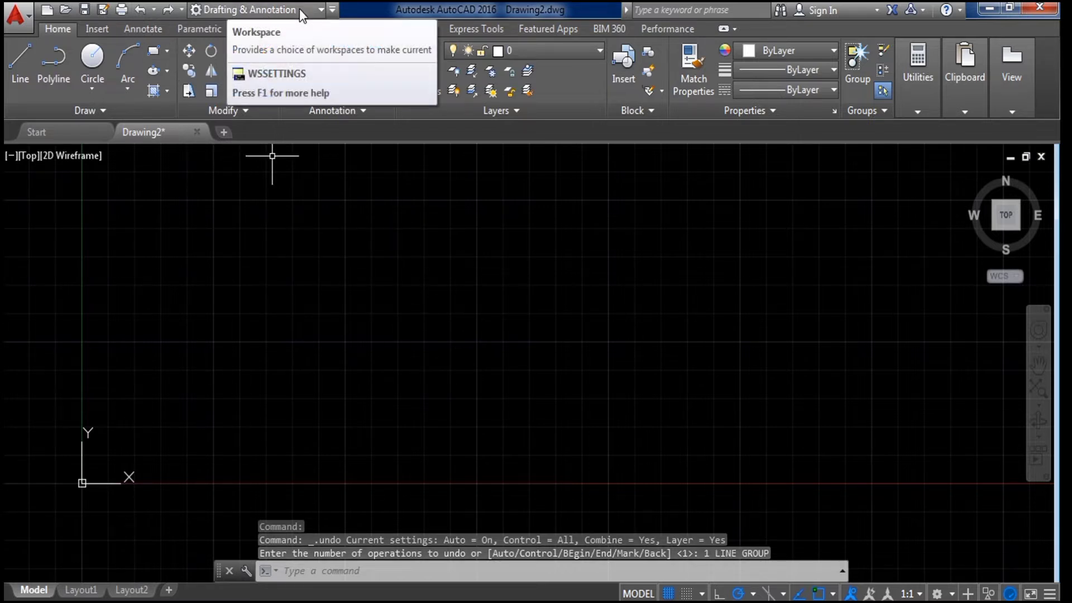
{"action": "left_click", "coordinate": [321, 9]}
{"action": "left_click", "coordinate": [186, 54]}
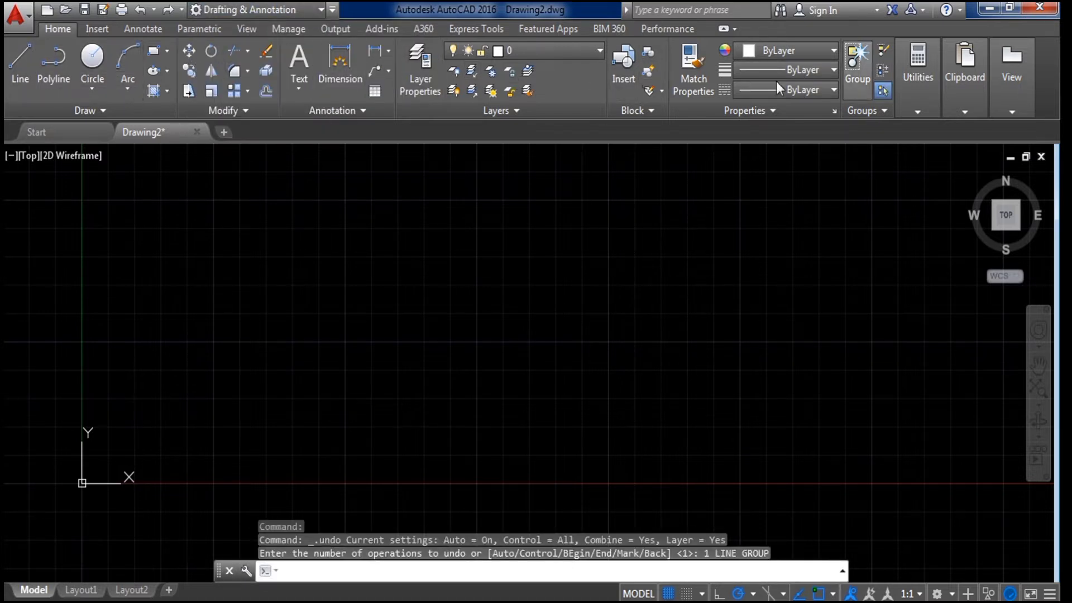
{"action": "left_click", "coordinate": [310, 12]}
{"action": "left_click", "coordinate": [320, 12]}
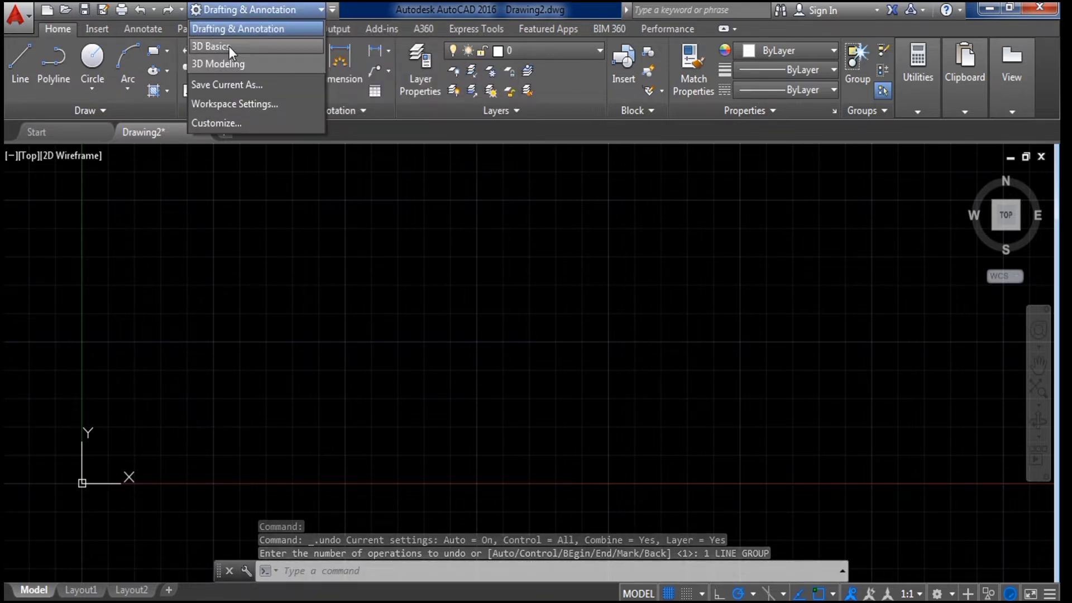
{"action": "left_click", "coordinate": [233, 64]}
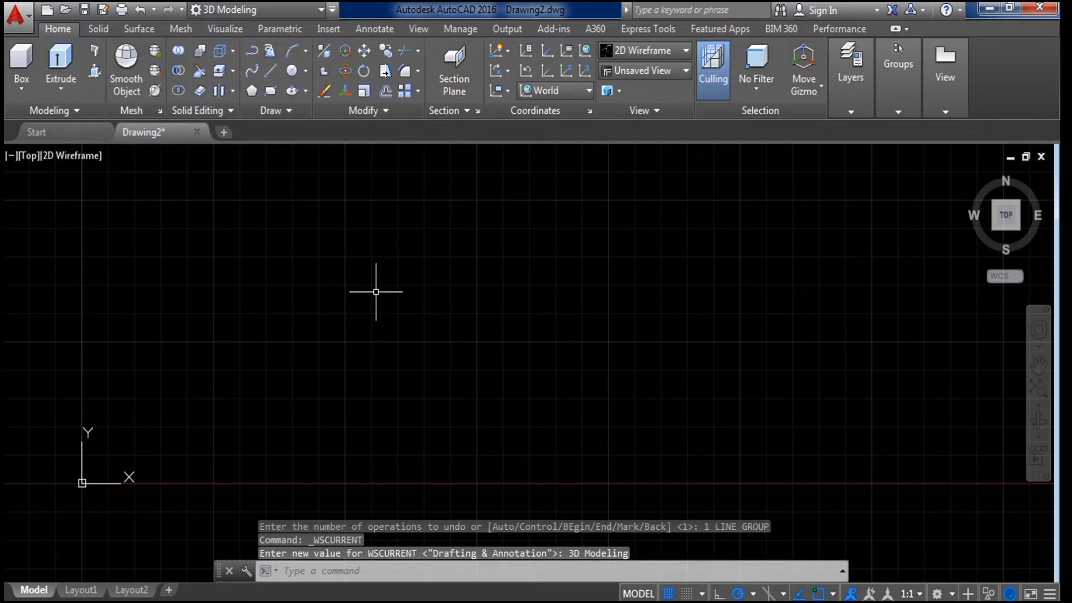
{"action": "left_click", "coordinate": [317, 8]}
{"action": "left_click", "coordinate": [259, 29]}
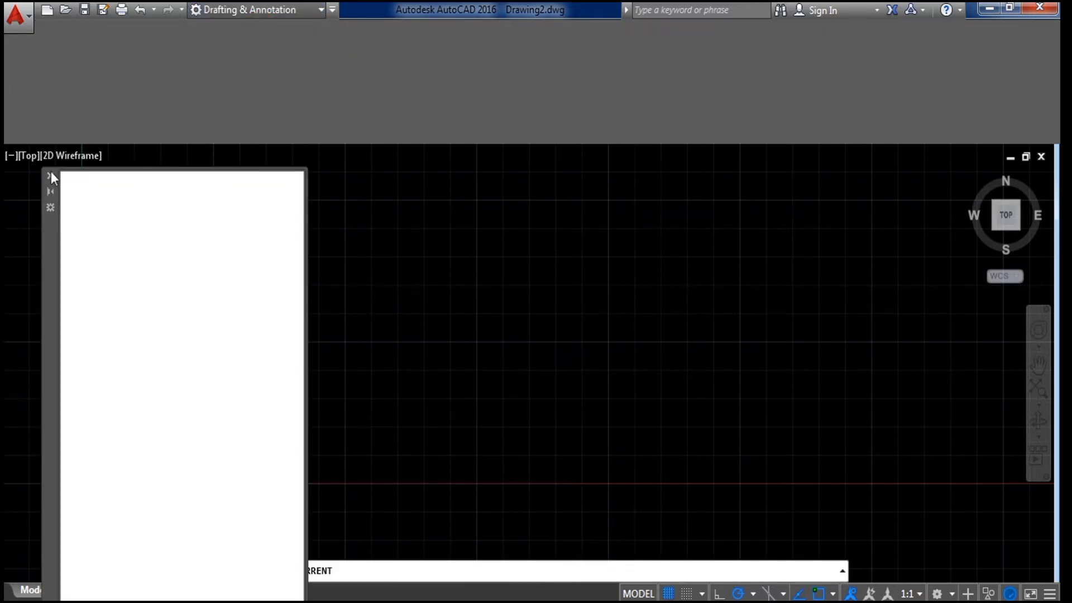
{"action": "left_click", "coordinate": [51, 175]}
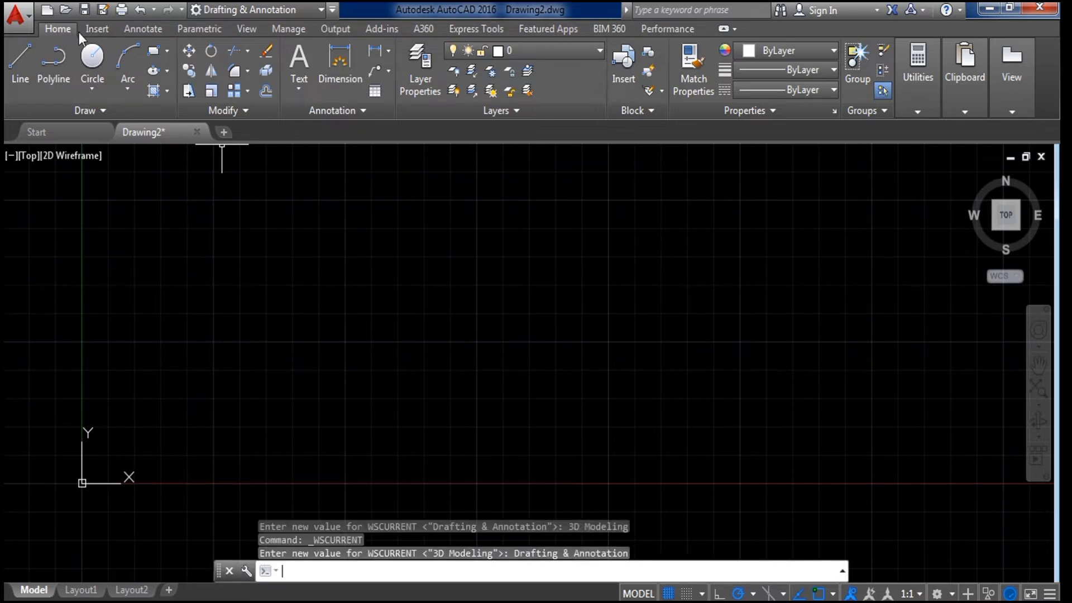
{"action": "left_click", "coordinate": [104, 29]}
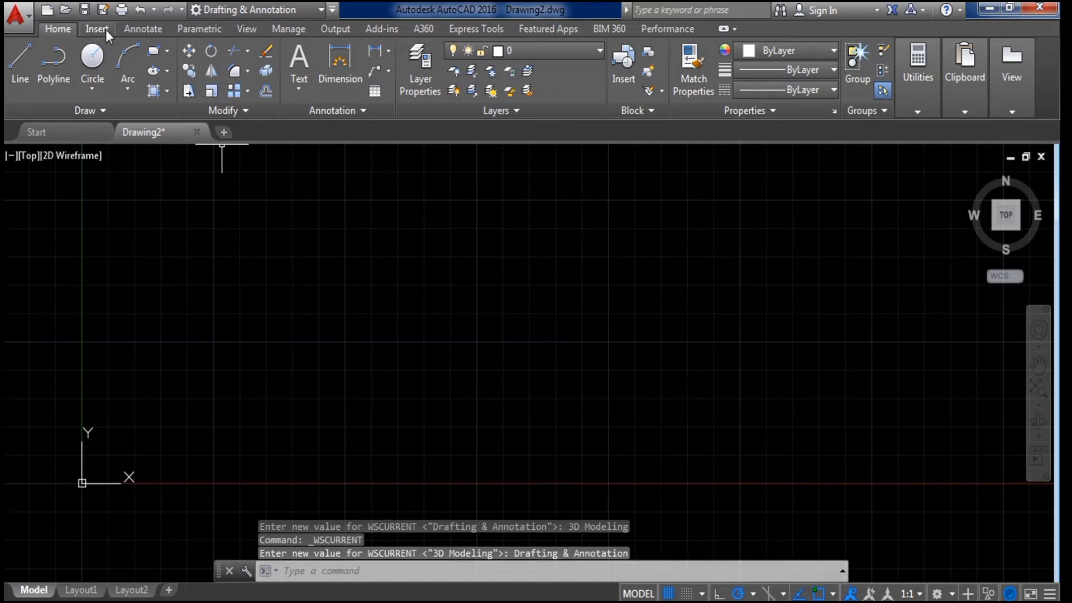
{"action": "left_click", "coordinate": [106, 29]}
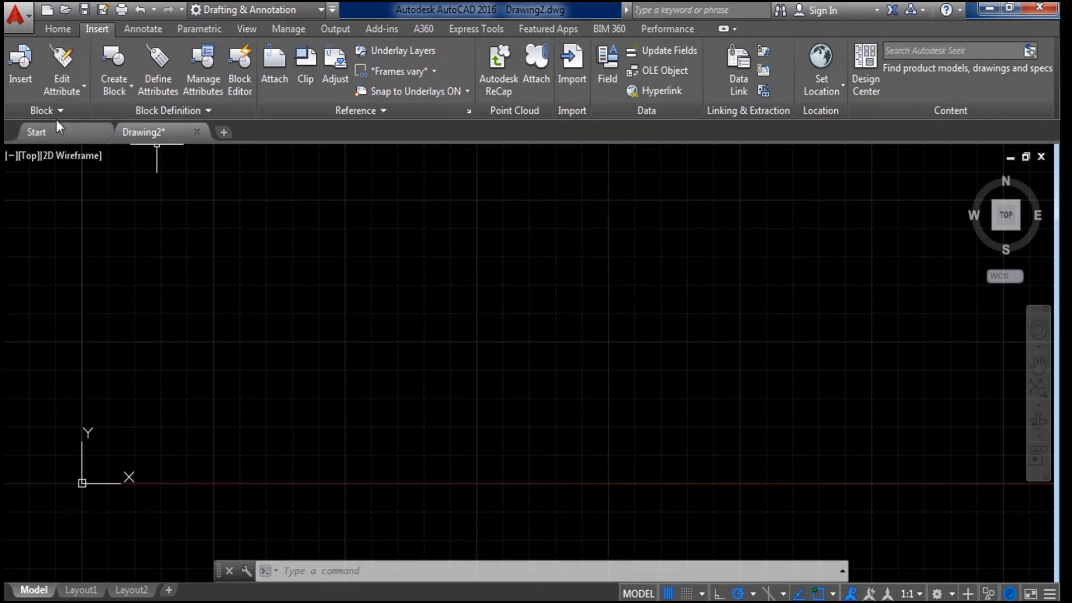
{"action": "left_click", "coordinate": [56, 29]}
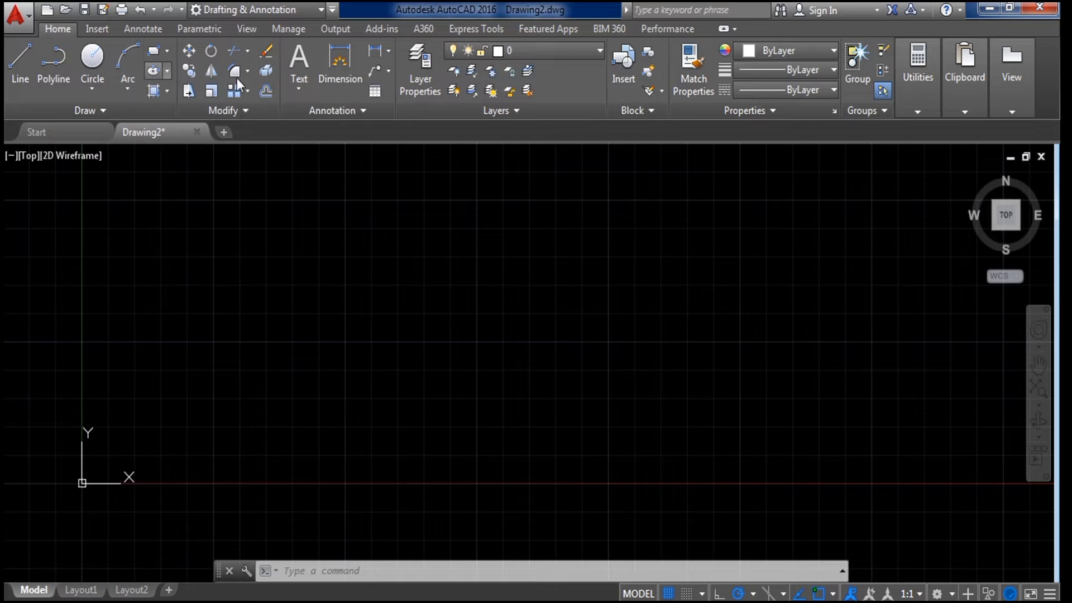
{"action": "left_click", "coordinate": [94, 29]}
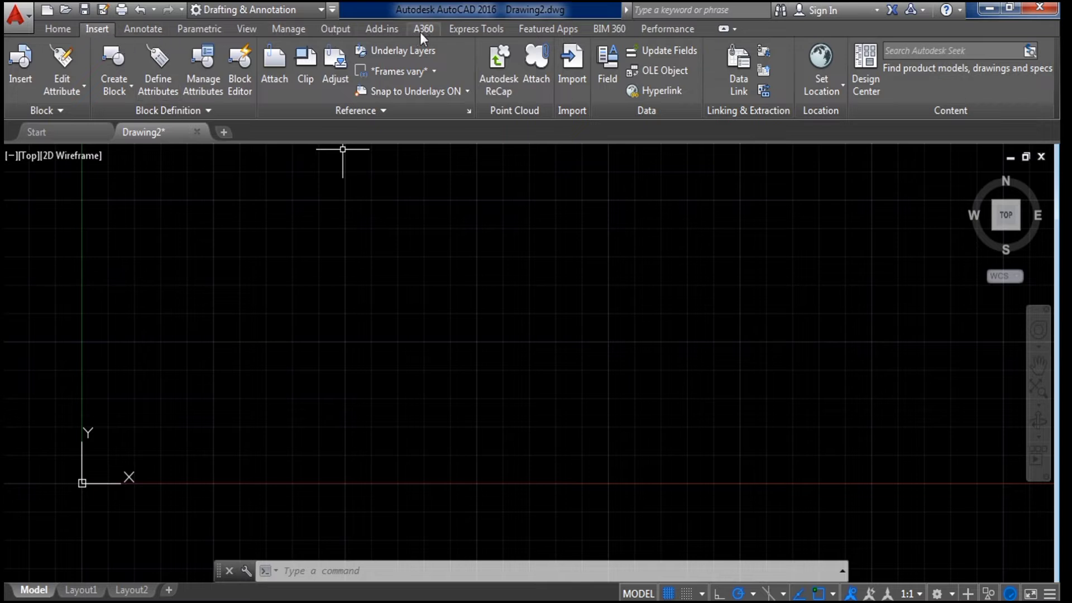
{"action": "left_click", "coordinate": [69, 31]}
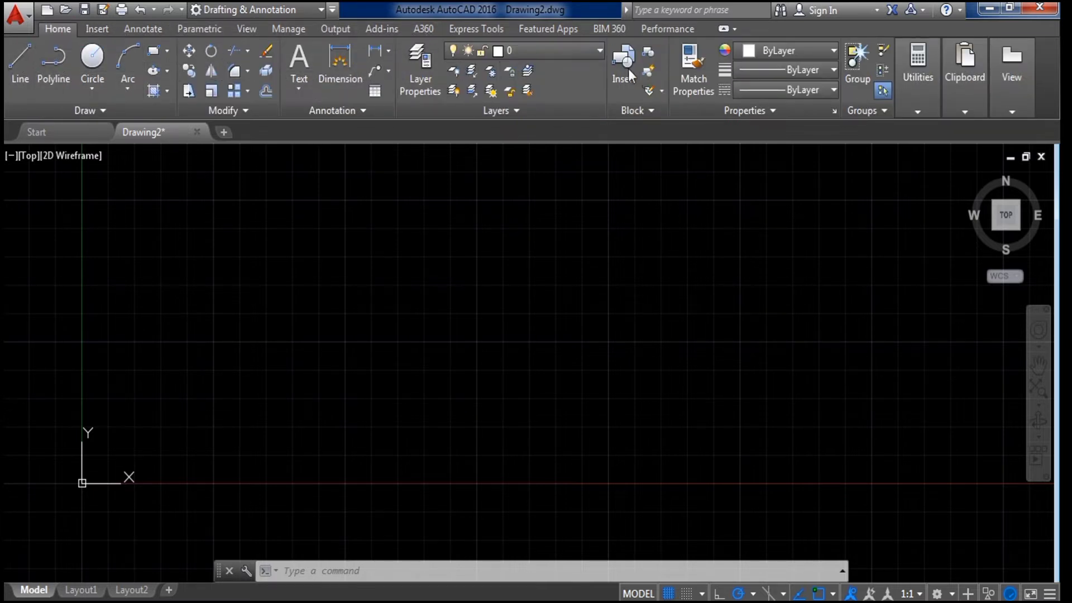
Draw a slanted line sloping down to the right.
{"action": "left_click", "coordinate": [23, 65]}
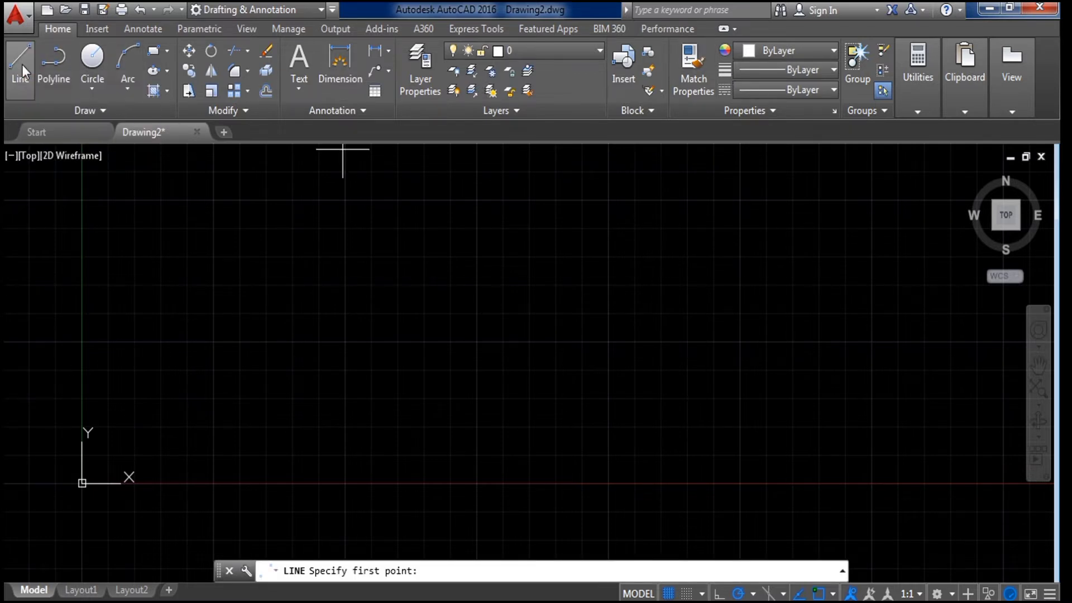
{"action": "left_click", "coordinate": [234, 253]}
{"action": "left_click", "coordinate": [414, 333]}
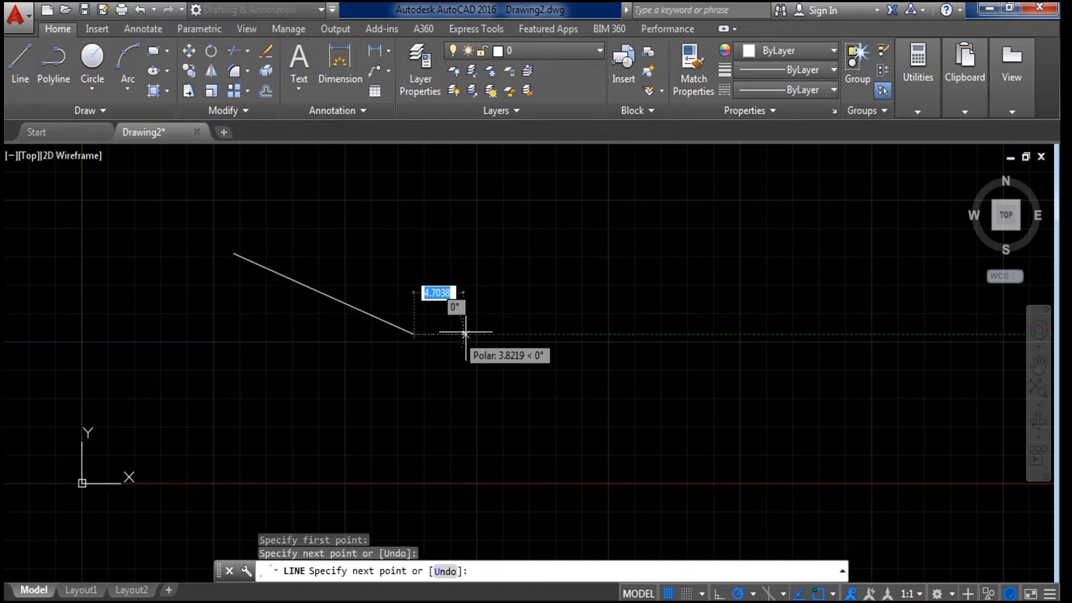
{"action": "key", "text": "Escape"}
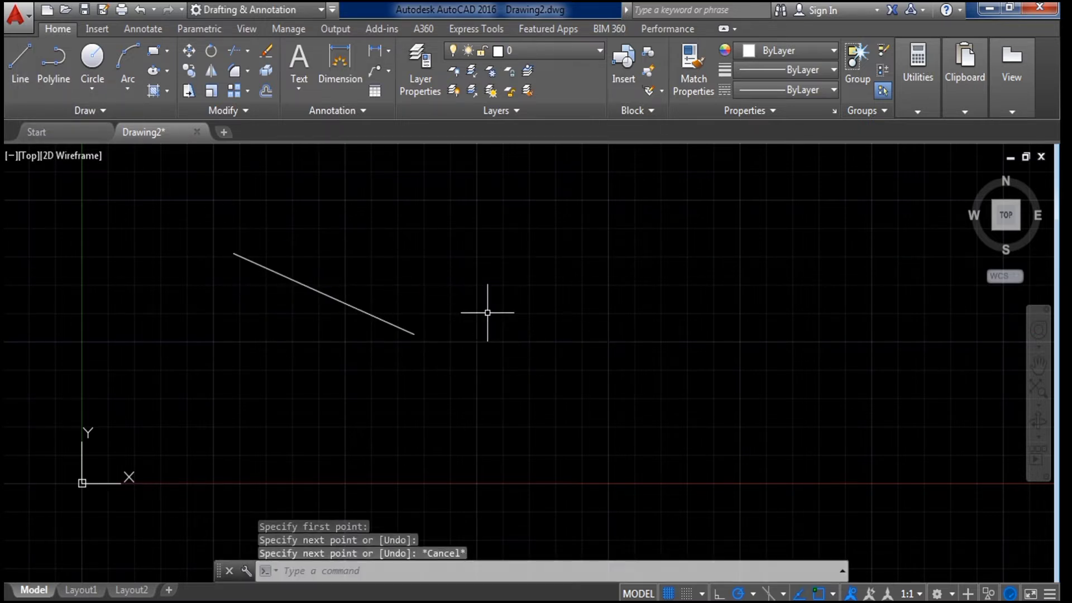
Draw an open three-segment polyline to the right of the slanted line.
{"action": "left_click", "coordinate": [56, 70]}
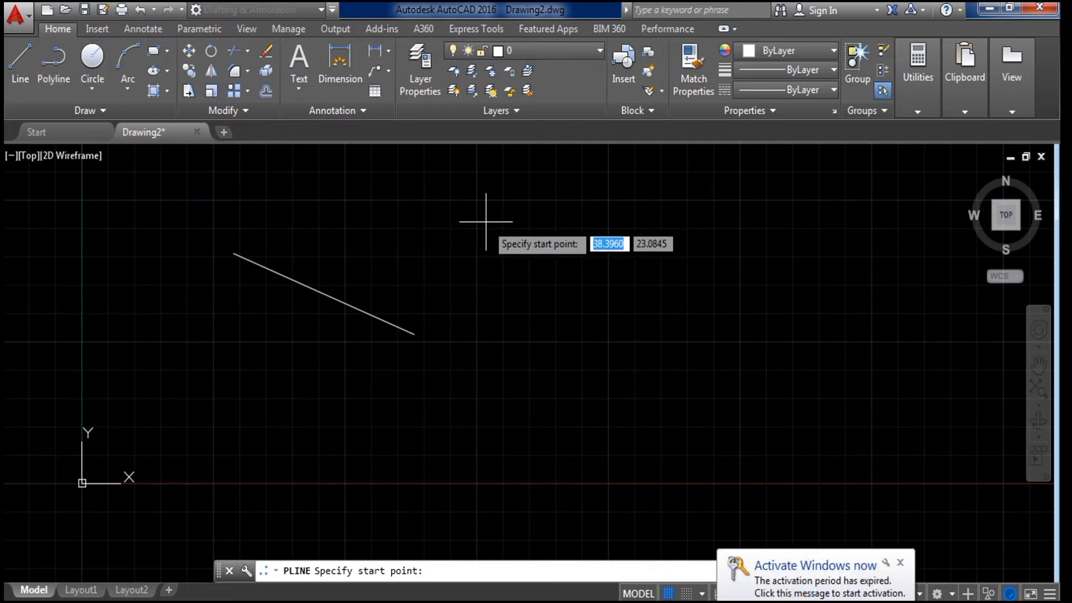
{"action": "left_click", "coordinate": [486, 222]}
{"action": "left_click", "coordinate": [720, 254]}
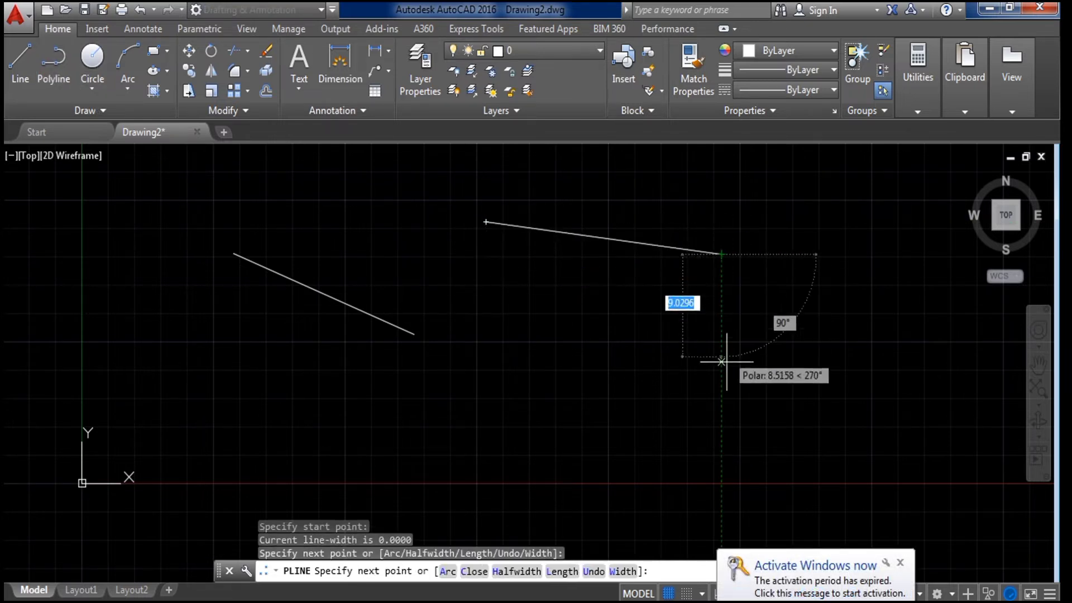
{"action": "left_click", "coordinate": [731, 416]}
{"action": "left_click", "coordinate": [513, 406]}
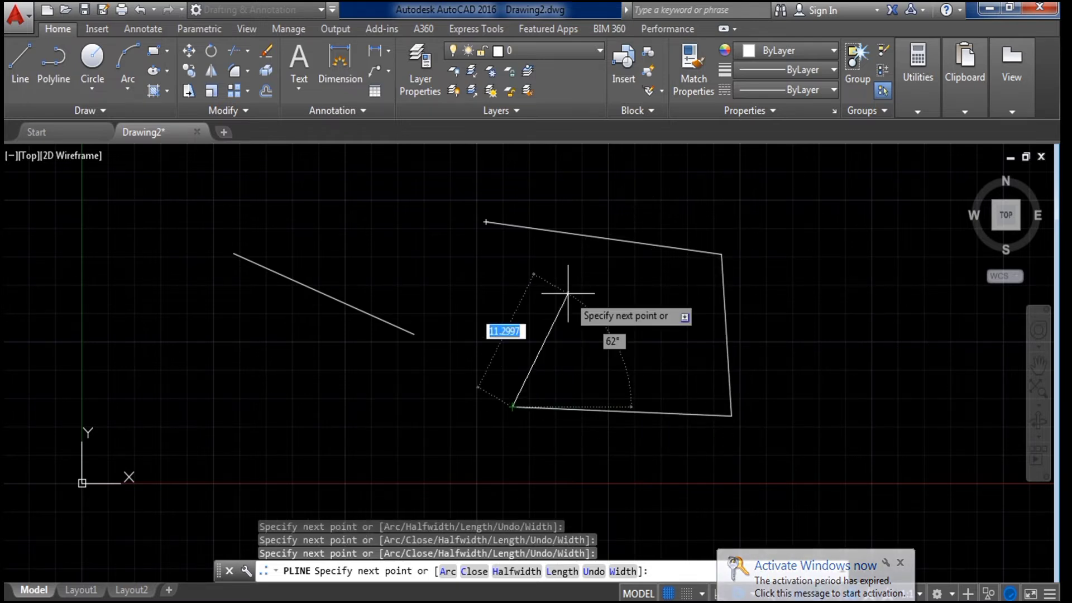
{"action": "key", "text": "Escape"}
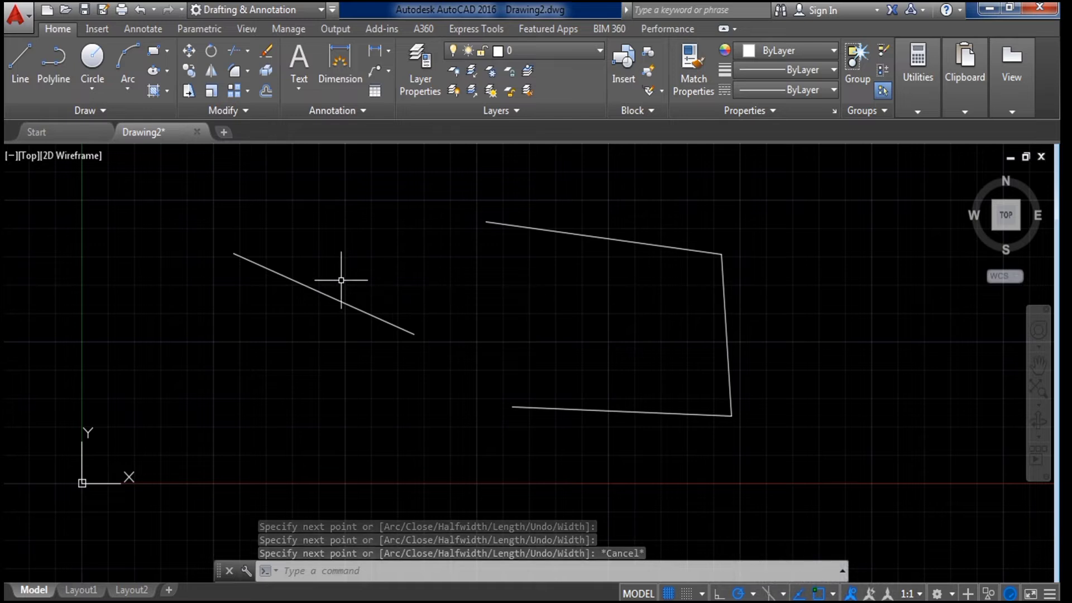
Draw a horizontal line near the top of the drawing.
{"action": "left_click", "coordinate": [17, 61]}
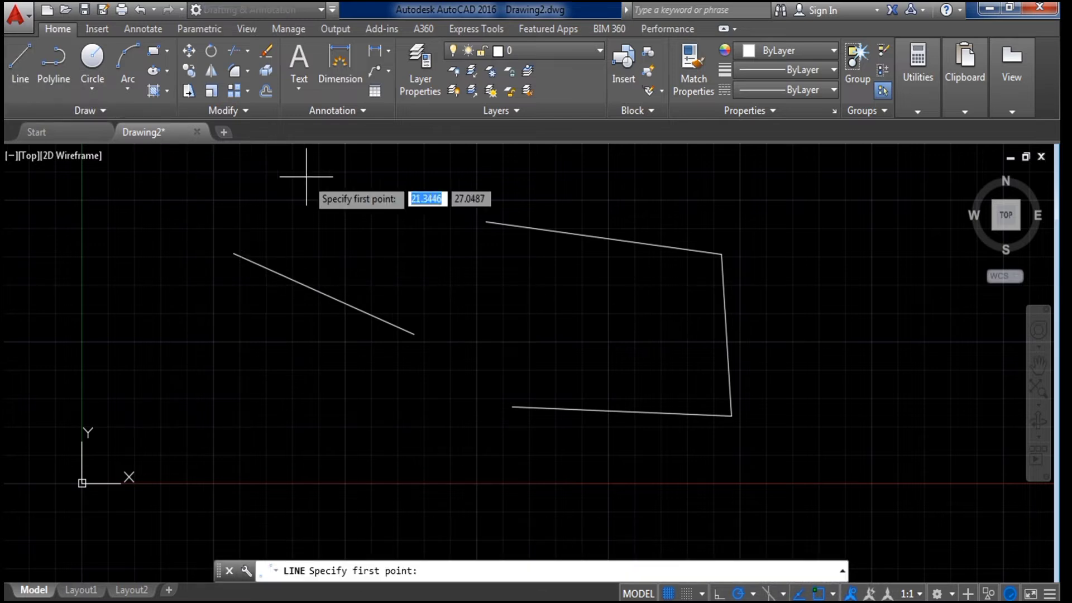
{"action": "left_click", "coordinate": [258, 185]}
{"action": "left_click", "coordinate": [533, 185]}
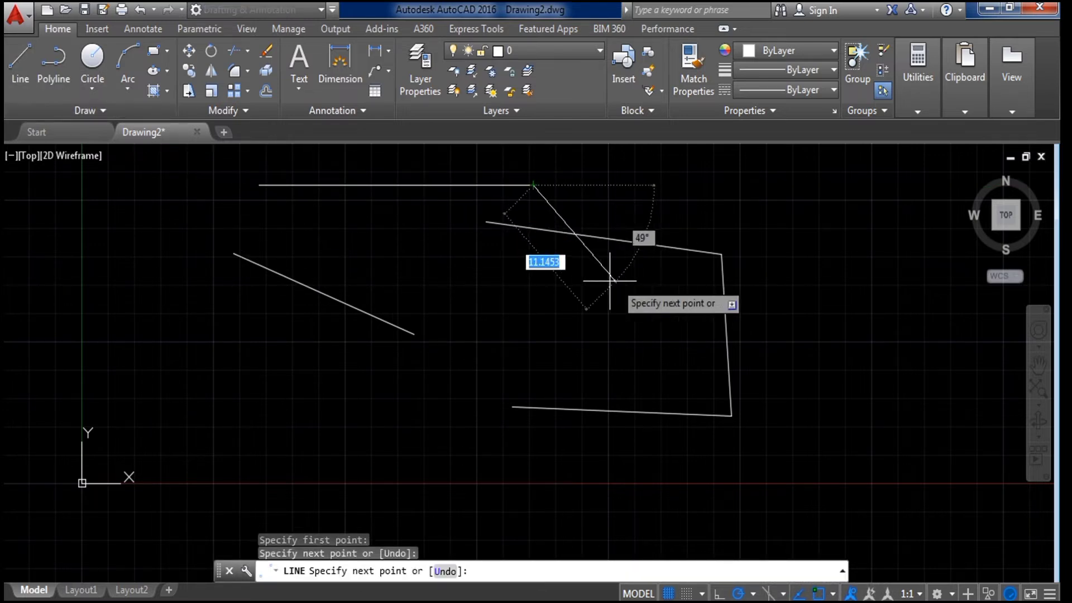
{"action": "key", "text": "Escape"}
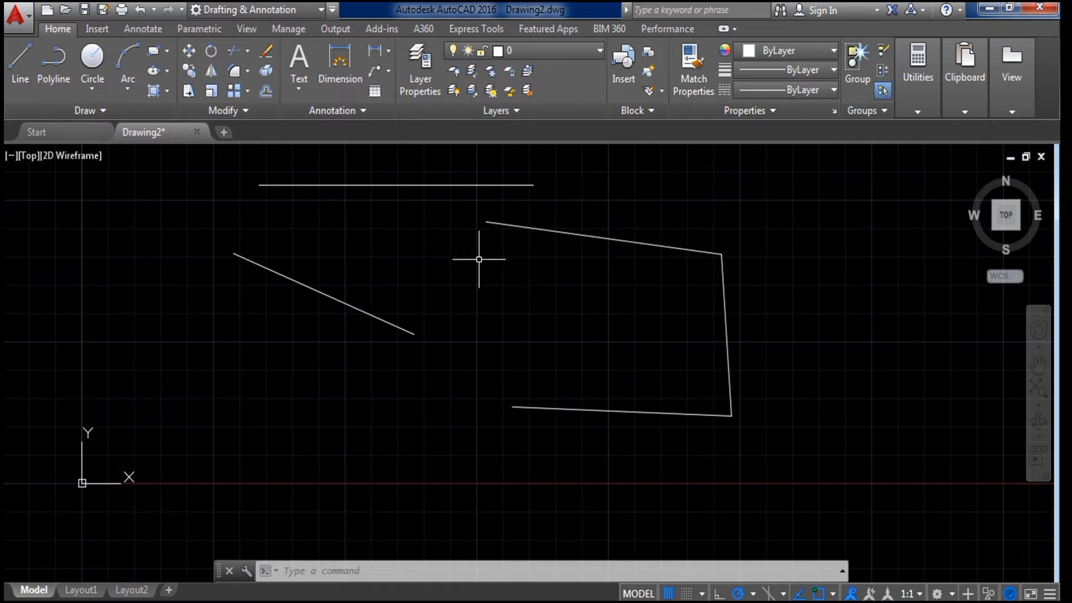
{"action": "key", "text": "Escape"}
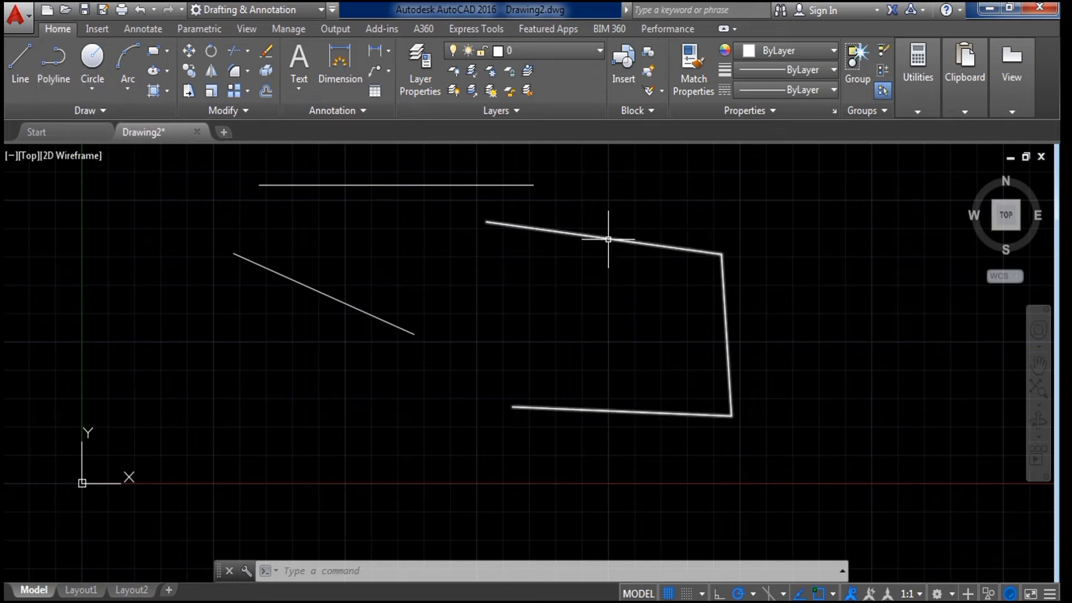
Draw a circle by centre and radius at the left of the drawing.
{"action": "left_click", "coordinate": [91, 55]}
{"action": "left_click", "coordinate": [139, 306]}
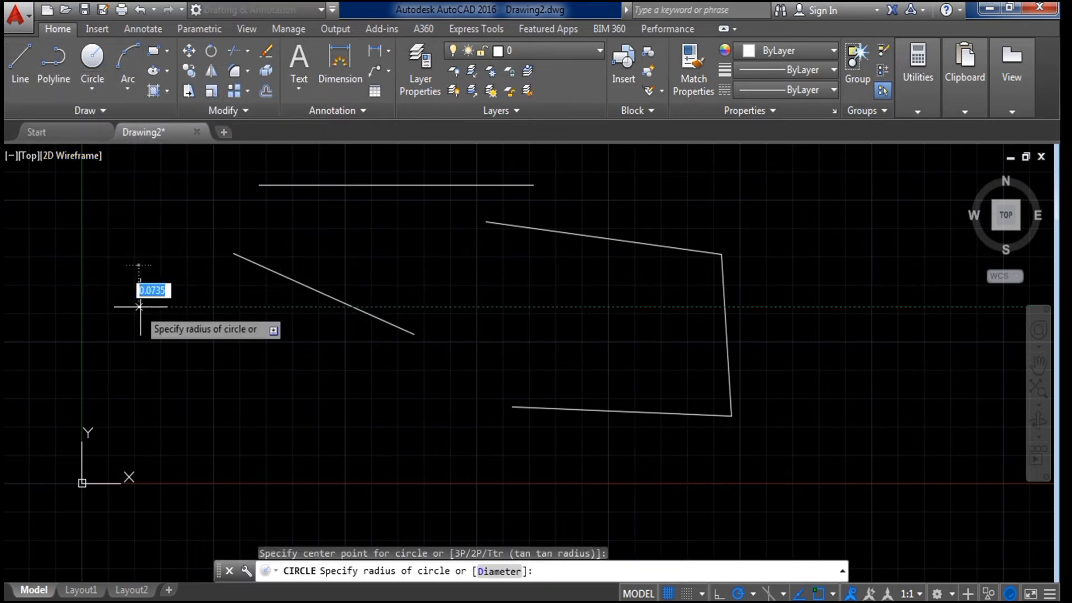
{"action": "left_click", "coordinate": [185, 306]}
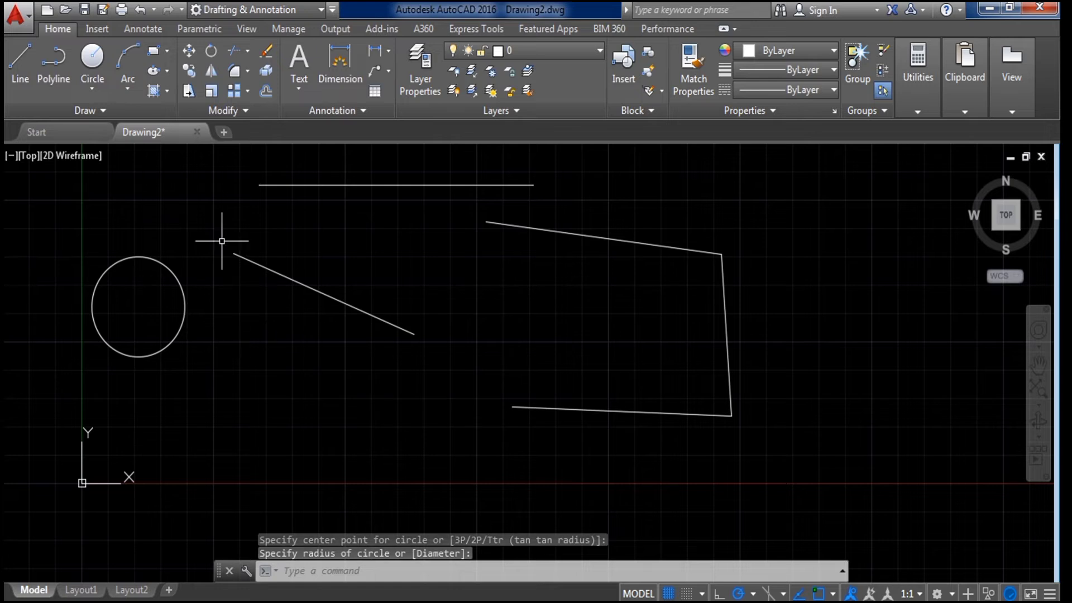
Draw a three-point arc at the upper right of the drawing.
{"action": "left_click", "coordinate": [136, 56]}
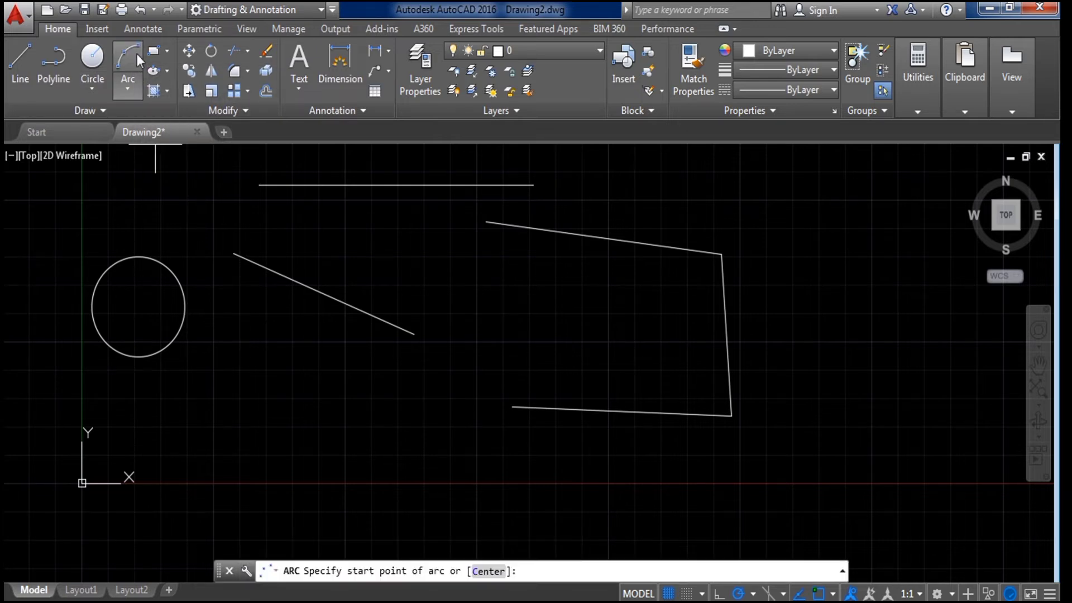
{"action": "left_click", "coordinate": [795, 205]}
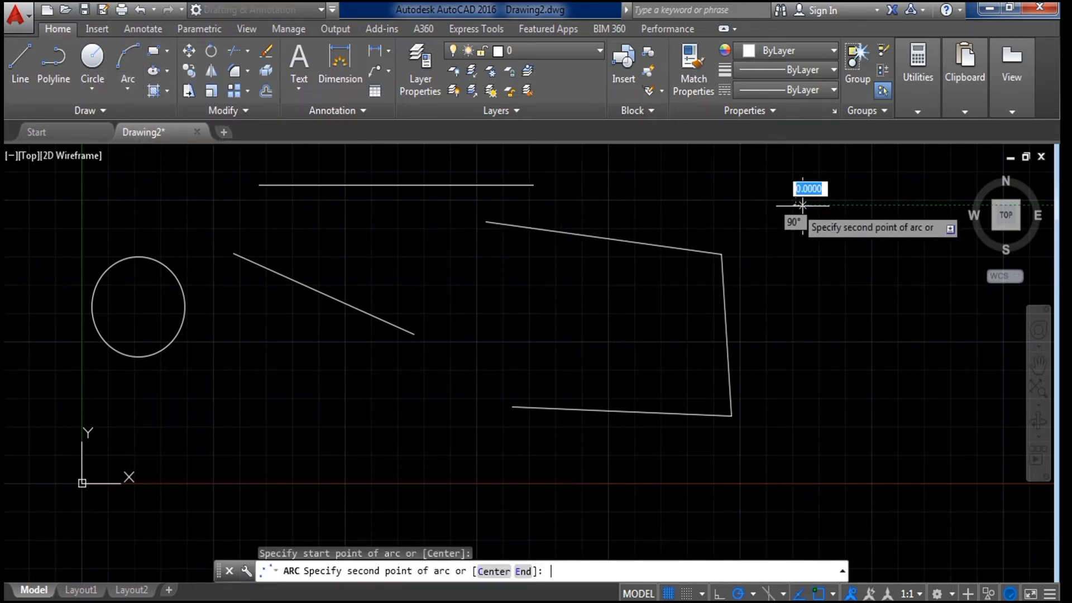
{"action": "left_click", "coordinate": [856, 294]}
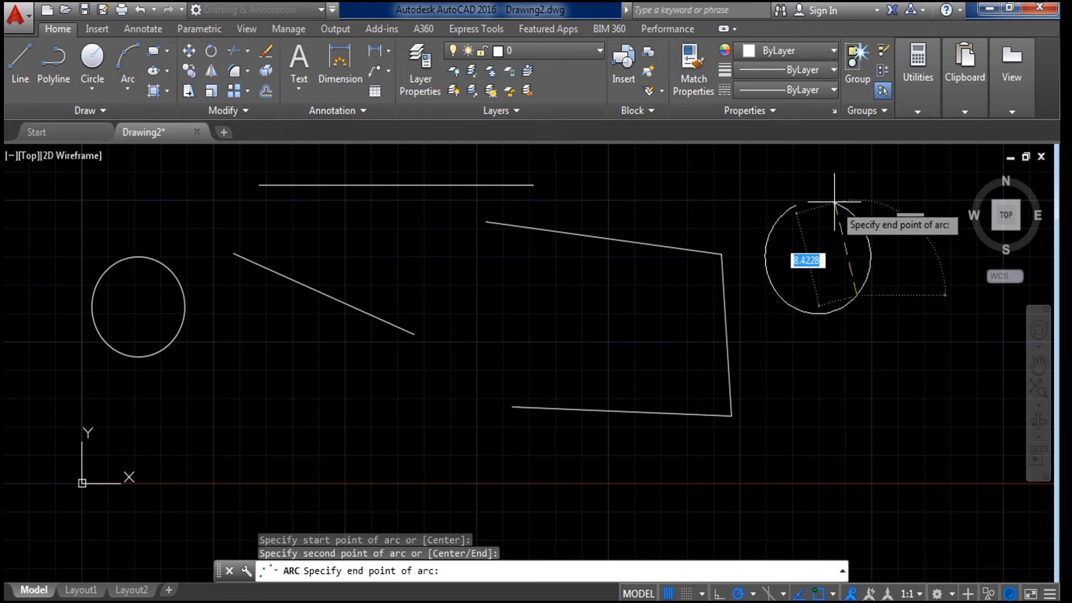
{"action": "left_click", "coordinate": [905, 285]}
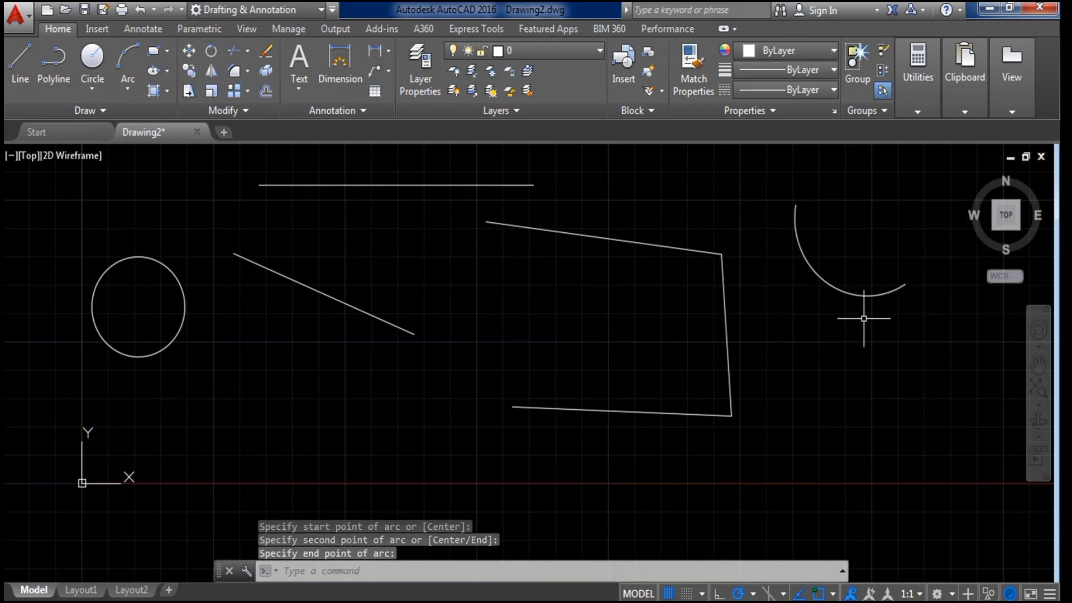
Draw a rectangle by two opposite corners below the slanted line.
{"action": "left_click", "coordinate": [152, 55]}
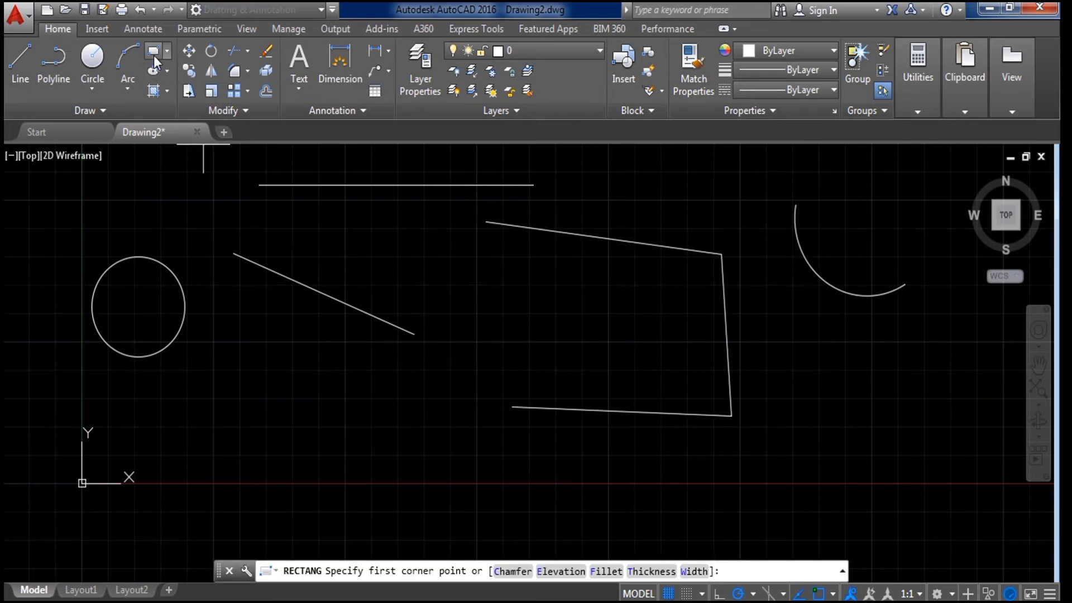
{"action": "left_click", "coordinate": [153, 54]}
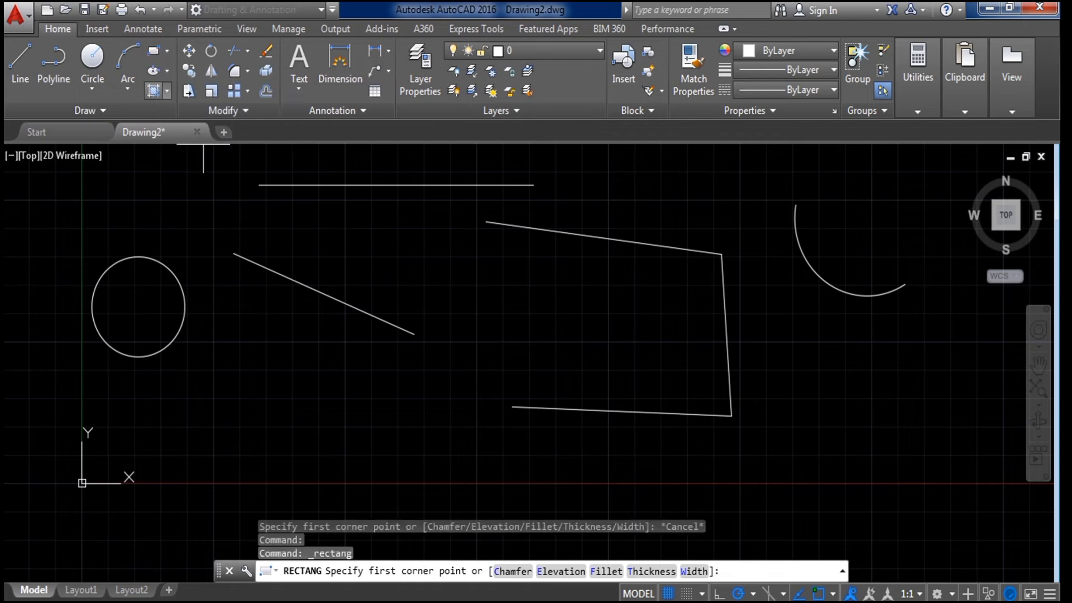
{"action": "left_click", "coordinate": [223, 351]}
{"action": "left_click", "coordinate": [347, 423]}
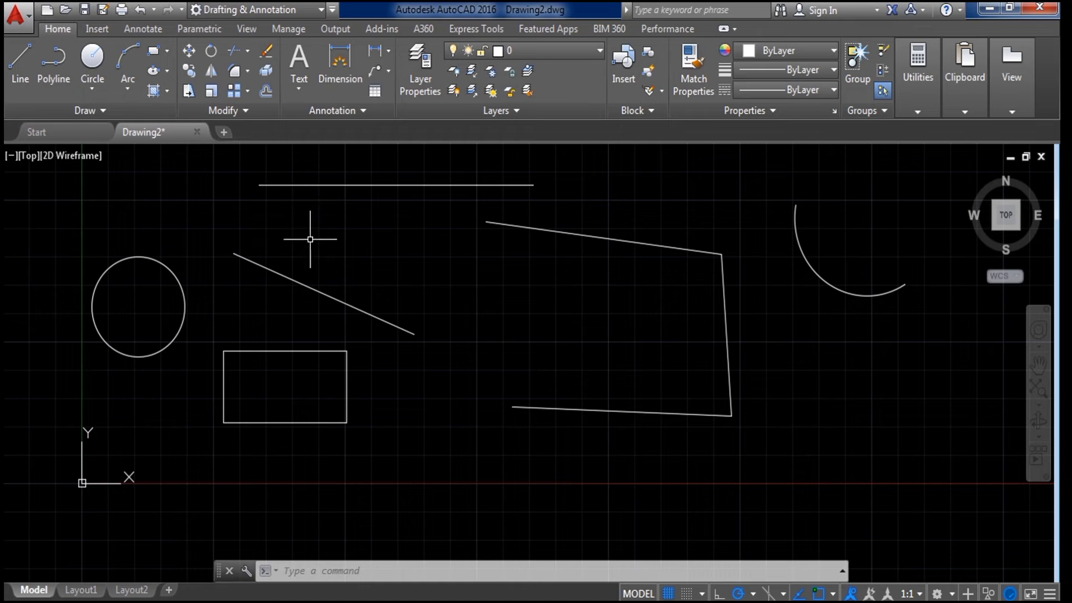
{"action": "left_click", "coordinate": [266, 90]}
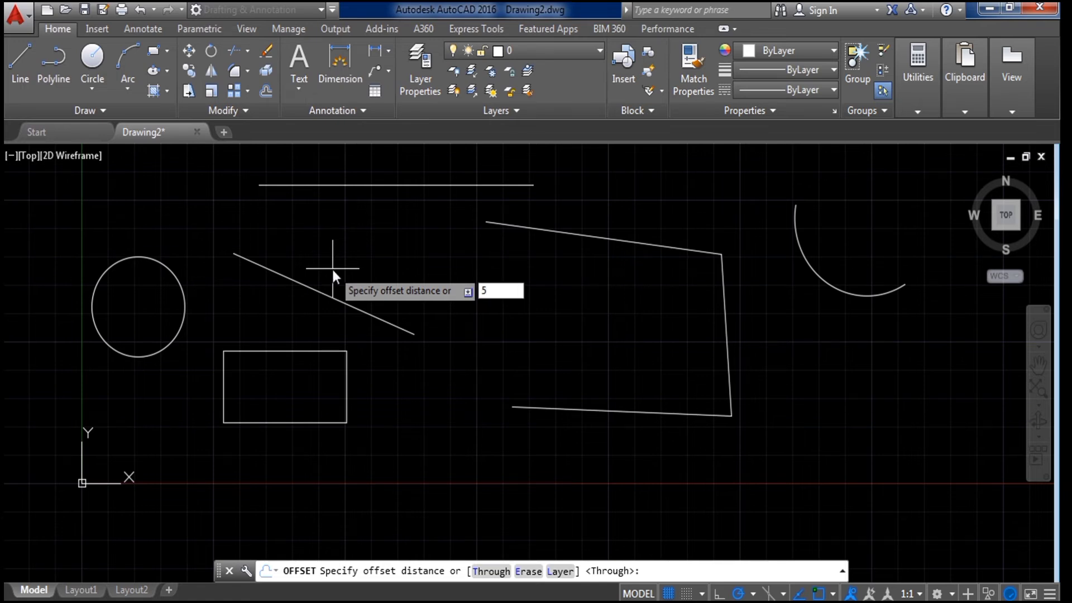
Offset the slanted line upward and the open polyline inward, both by 5 units.
{"action": "type", "text": "5"}
{"action": "key", "text": "Return"}
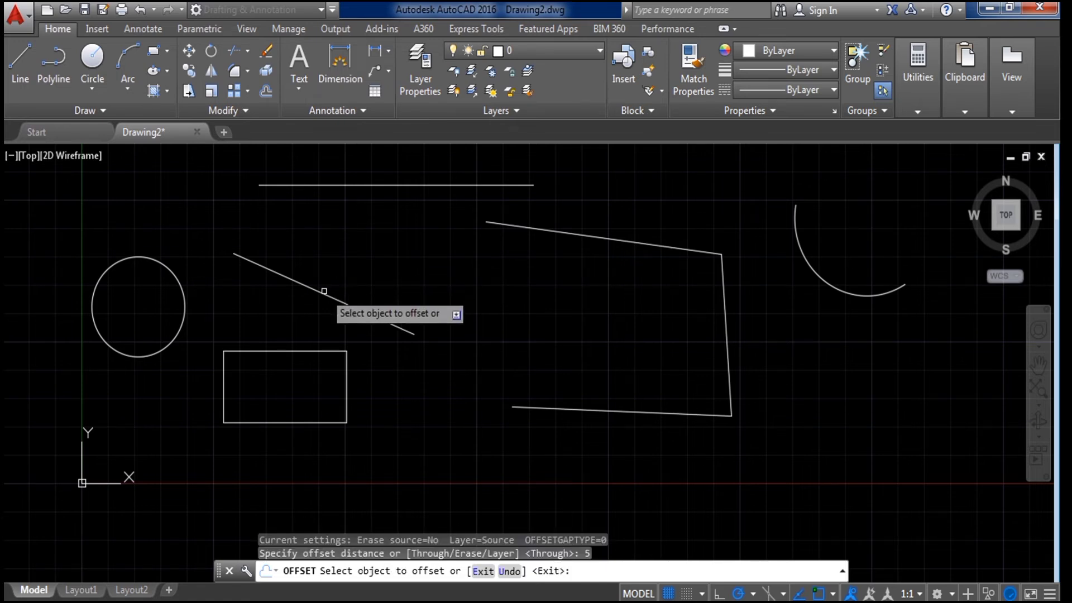
{"action": "left_click", "coordinate": [324, 291]}
{"action": "left_click", "coordinate": [344, 246]}
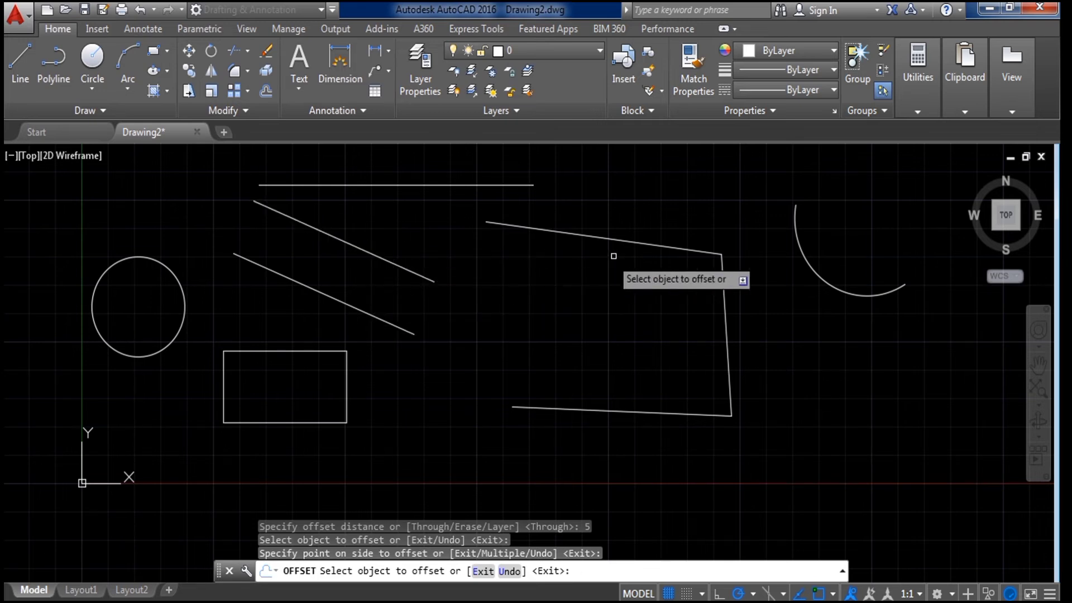
{"action": "left_click", "coordinate": [645, 246]}
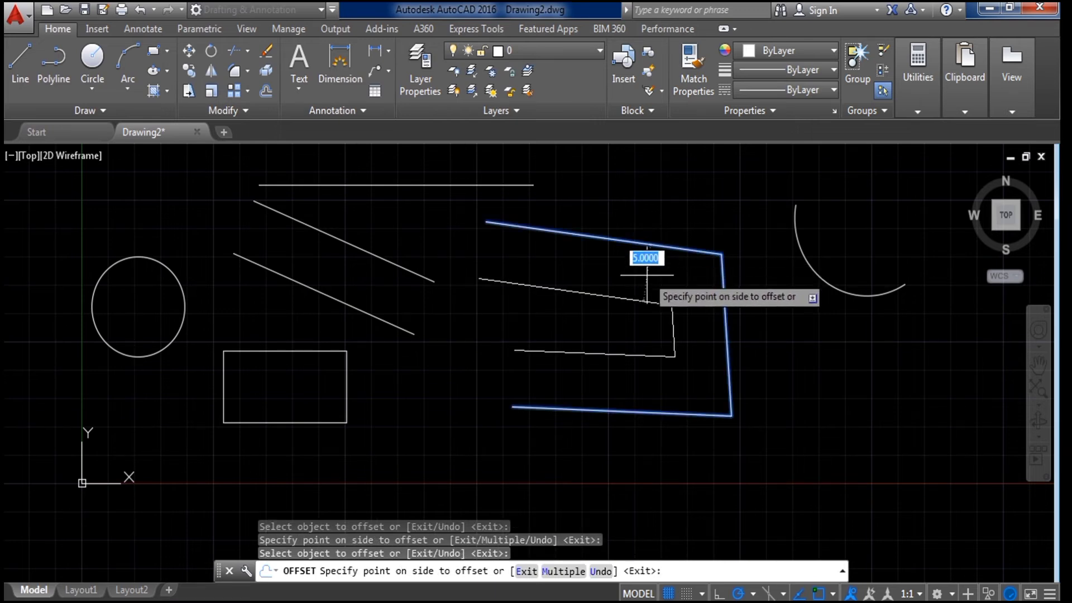
{"action": "left_click", "coordinate": [643, 307]}
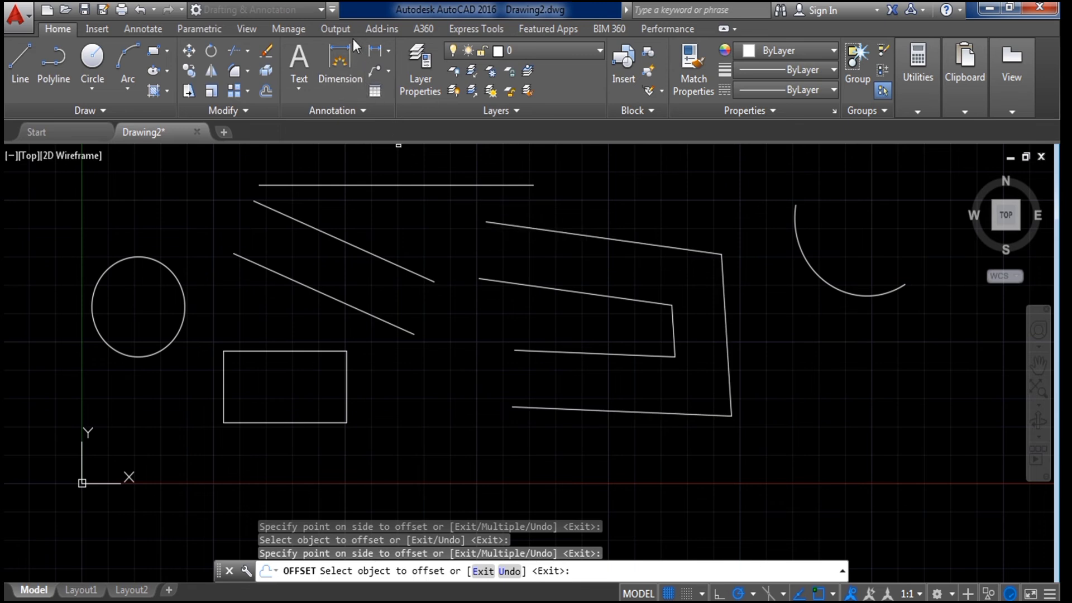
Dimension the top line's two endpoints, placing the 26.3121 linear dimension above it.
{"action": "left_click", "coordinate": [340, 60]}
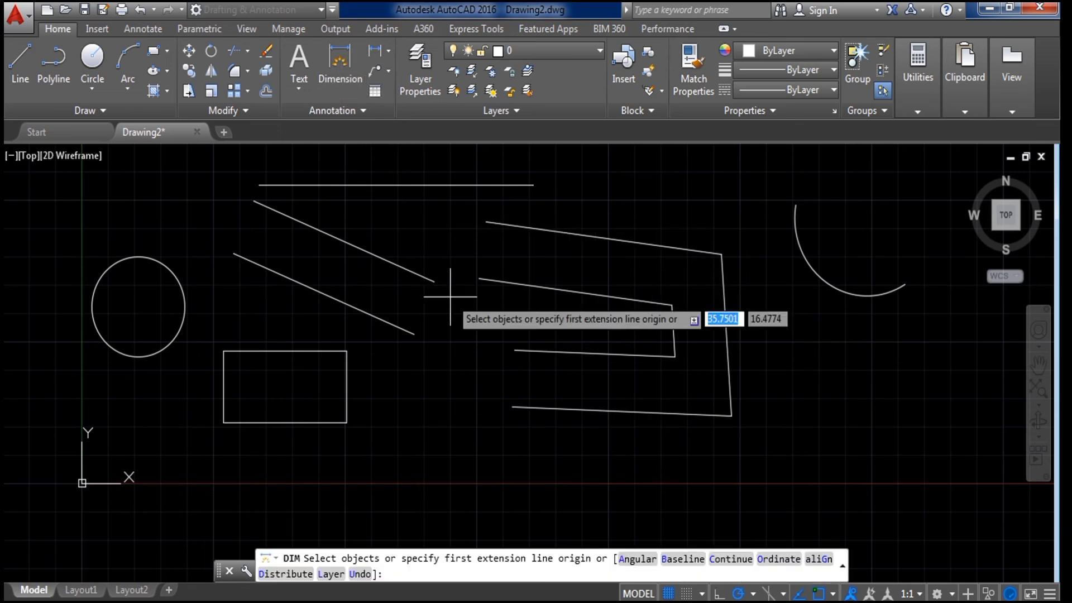
{"action": "left_click", "coordinate": [259, 185]}
{"action": "left_click", "coordinate": [533, 185]}
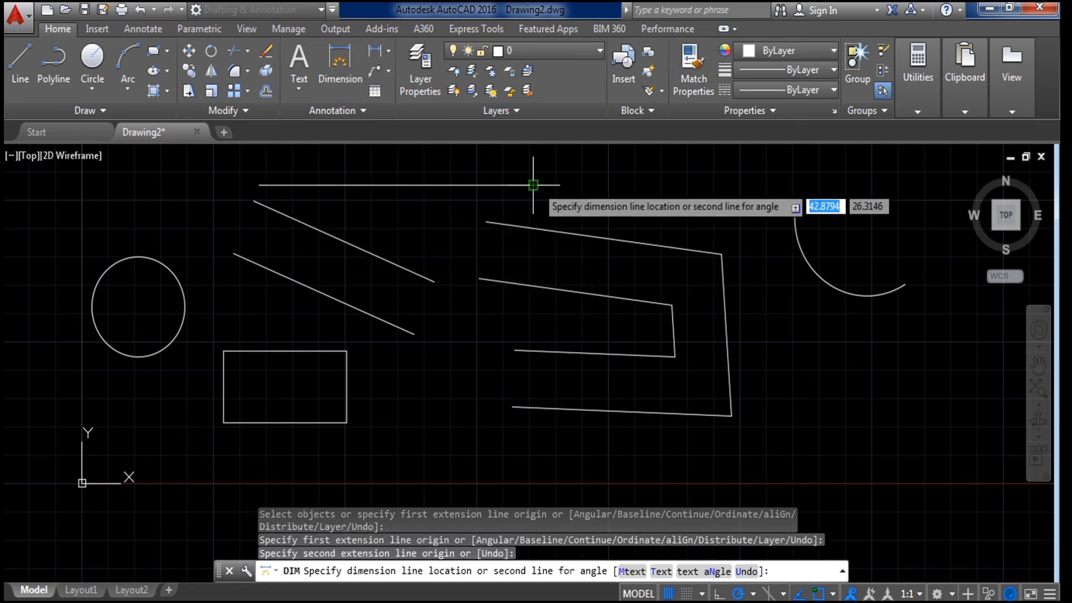
{"action": "left_click", "coordinate": [519, 238]}
{"action": "scroll", "coordinate": [424, 231], "scroll_direction": "up", "scroll_amount": 8}
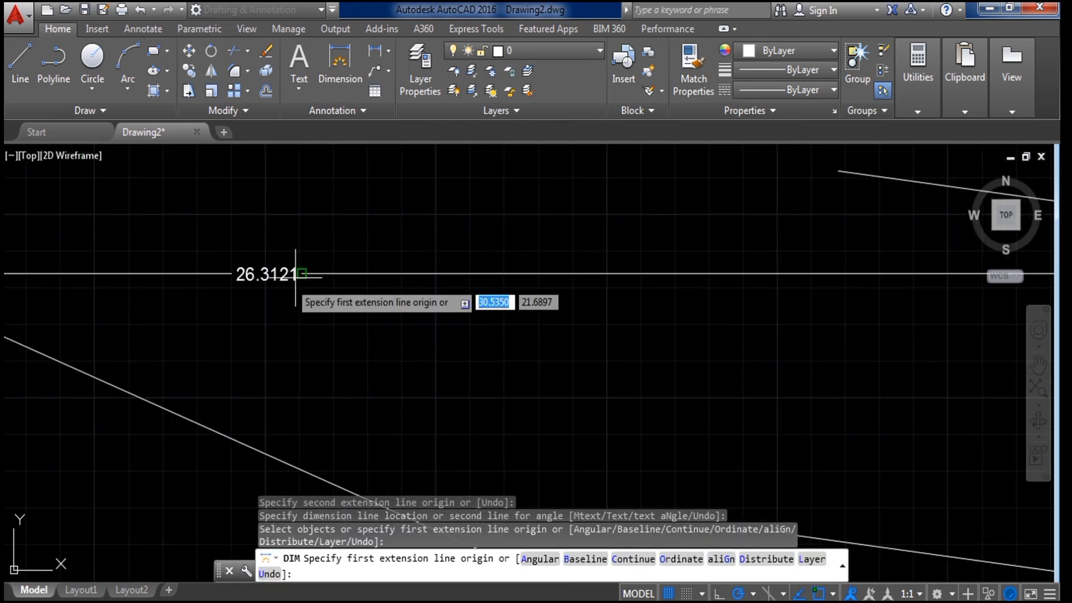
{"action": "scroll", "coordinate": [234, 299], "scroll_direction": "down", "scroll_amount": 6}
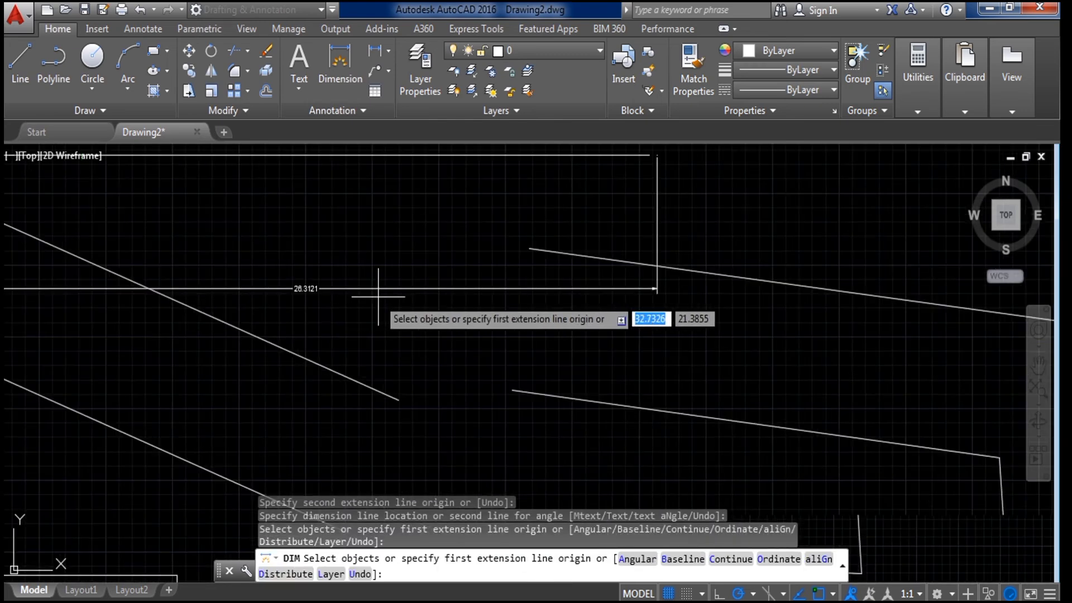
{"action": "scroll", "coordinate": [414, 301], "scroll_direction": "up", "scroll_amount": 3}
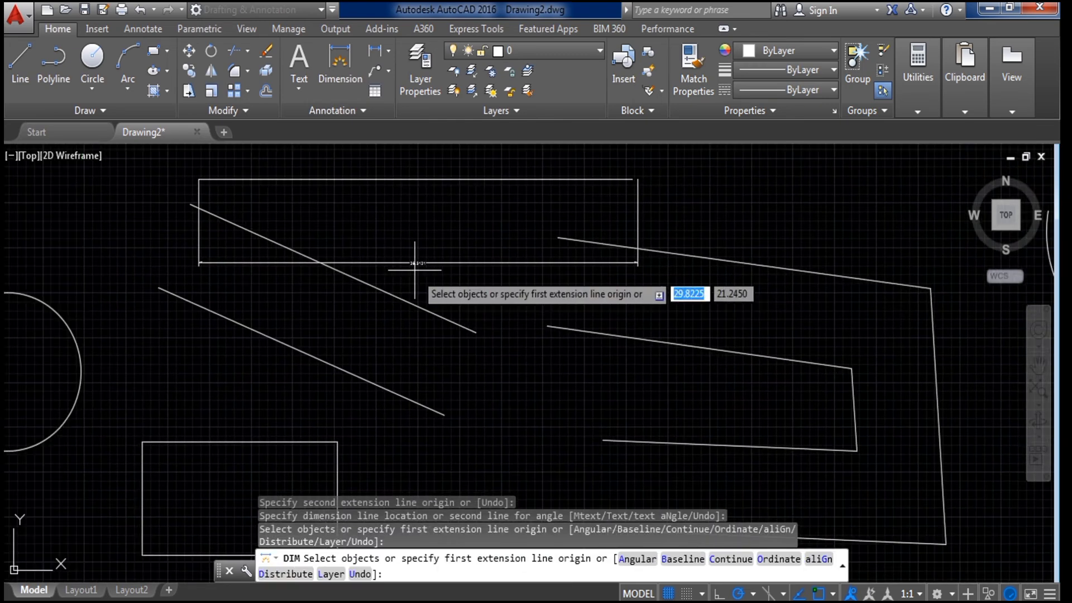
{"action": "scroll", "coordinate": [414, 268], "scroll_direction": "down", "scroll_amount": 2}
{"action": "scroll", "coordinate": [418, 268], "scroll_direction": "down", "scroll_amount": 5}
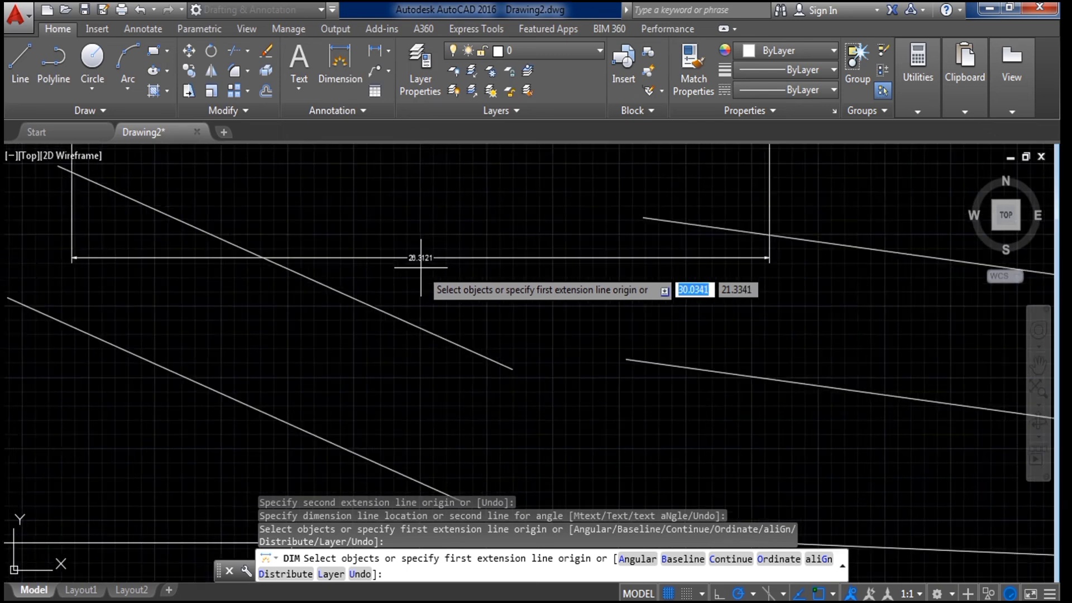
{"action": "type", "text": "c"}
{"action": "key", "text": "Return"}
{"action": "key", "text": "Return"}
{"action": "scroll", "coordinate": [429, 246], "scroll_direction": "up", "scroll_amount": 6}
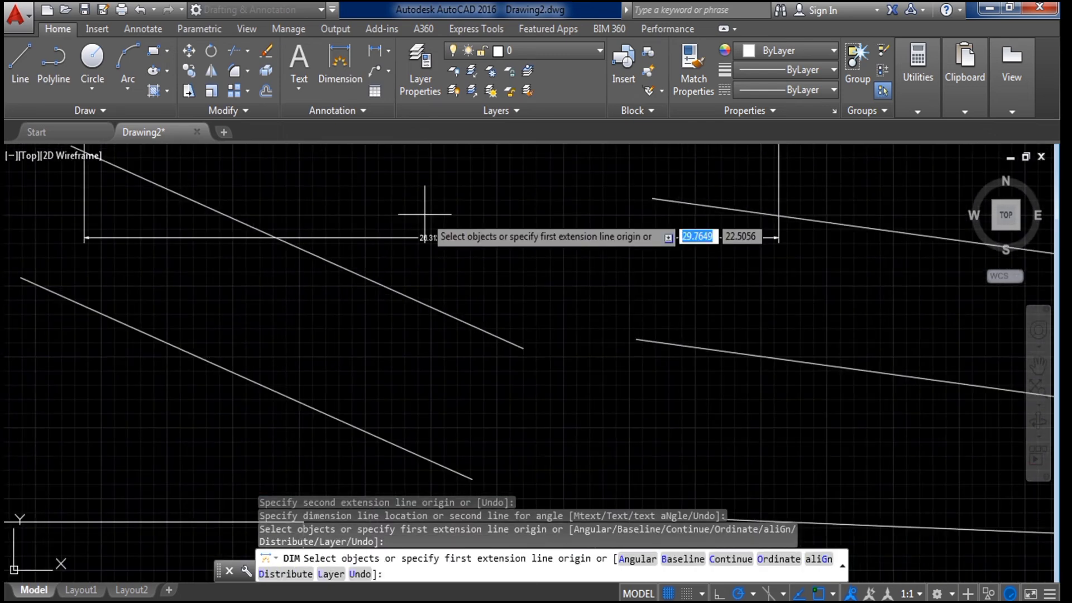
{"action": "scroll", "coordinate": [433, 243], "scroll_direction": "down", "scroll_amount": 6}
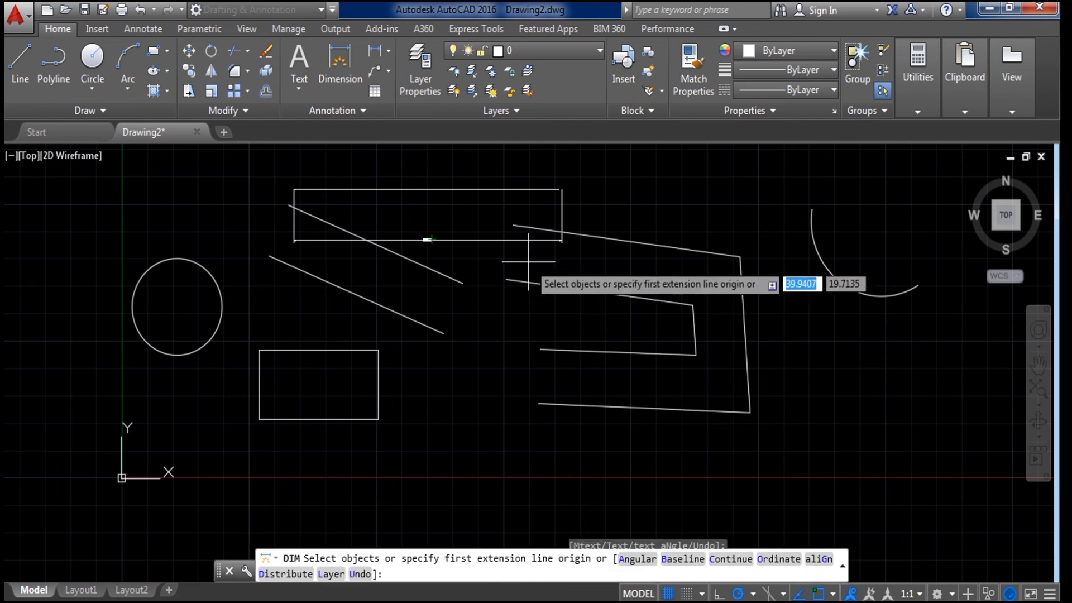
{"action": "key", "text": "Escape"}
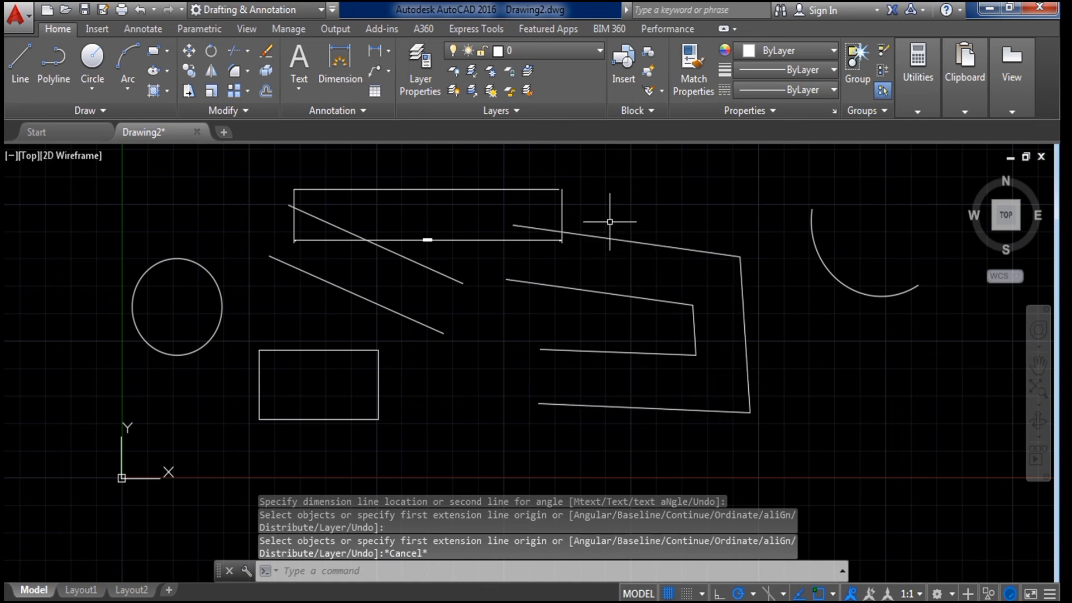
{"action": "middle_click_drag", "start_coordinate": [608, 225], "coordinate": [594, 255]}
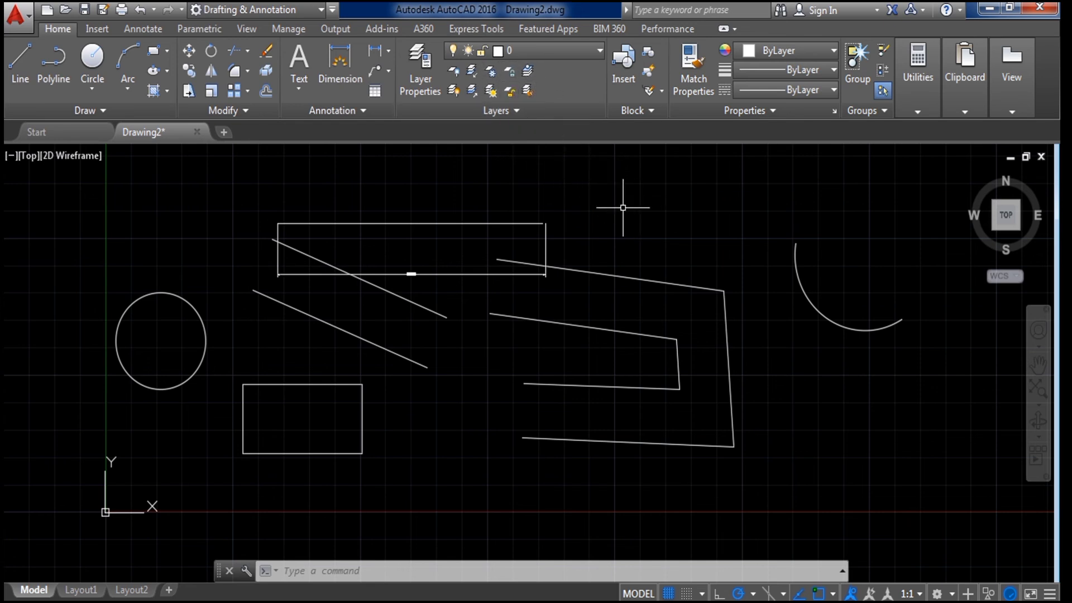
{"action": "scroll", "coordinate": [623, 207], "scroll_direction": "down", "scroll_amount": 2}
{"action": "mouse_move", "coordinate": [639, 219]}
{"action": "middle_mouse_down"}
{"action": "mouse_move", "coordinate": [555, 247]}
{"action": "mouse_move", "coordinate": [484, 301]}
{"action": "middle_mouse_up"}
{"action": "scroll", "coordinate": [484, 301], "scroll_direction": "up", "scroll_amount": 2}
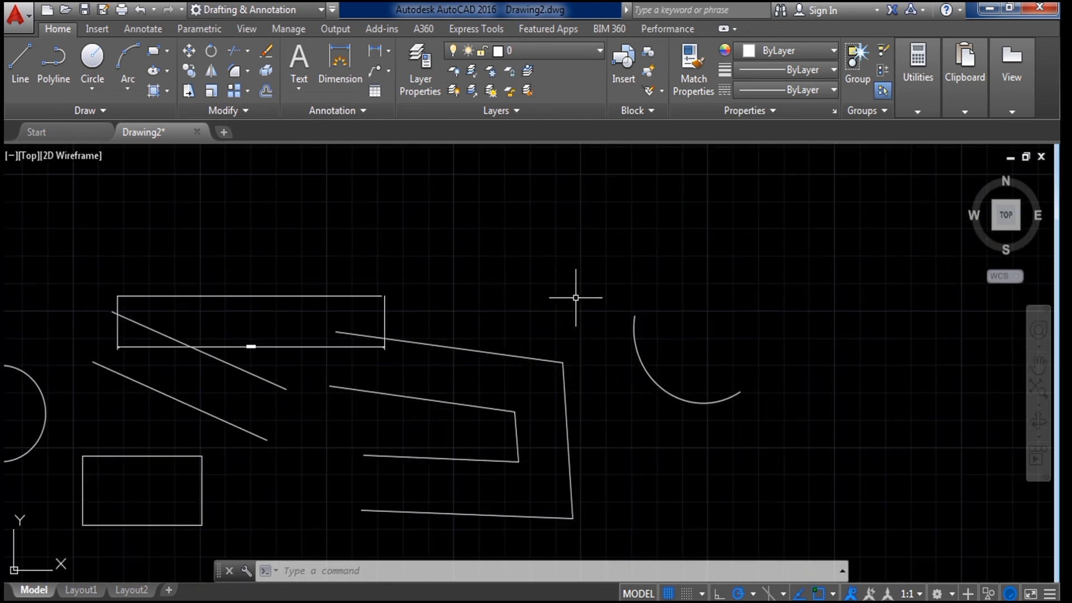
{"action": "middle_click_drag", "start_coordinate": [598, 266], "coordinate": [642, 266]}
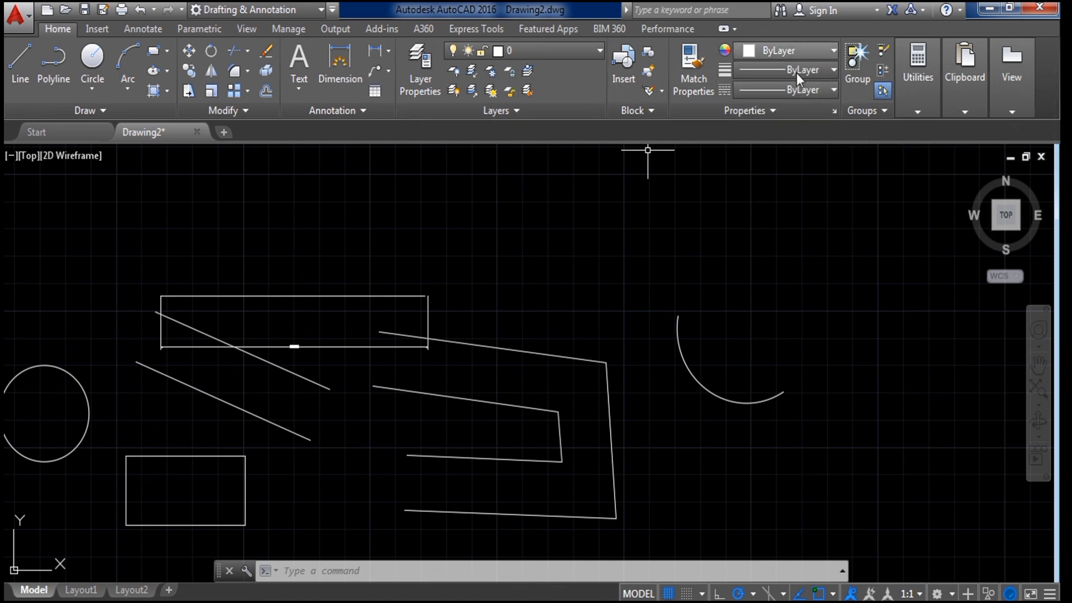
Select the arc on the right with a selection window.
{"action": "left_click", "coordinate": [641, 297]}
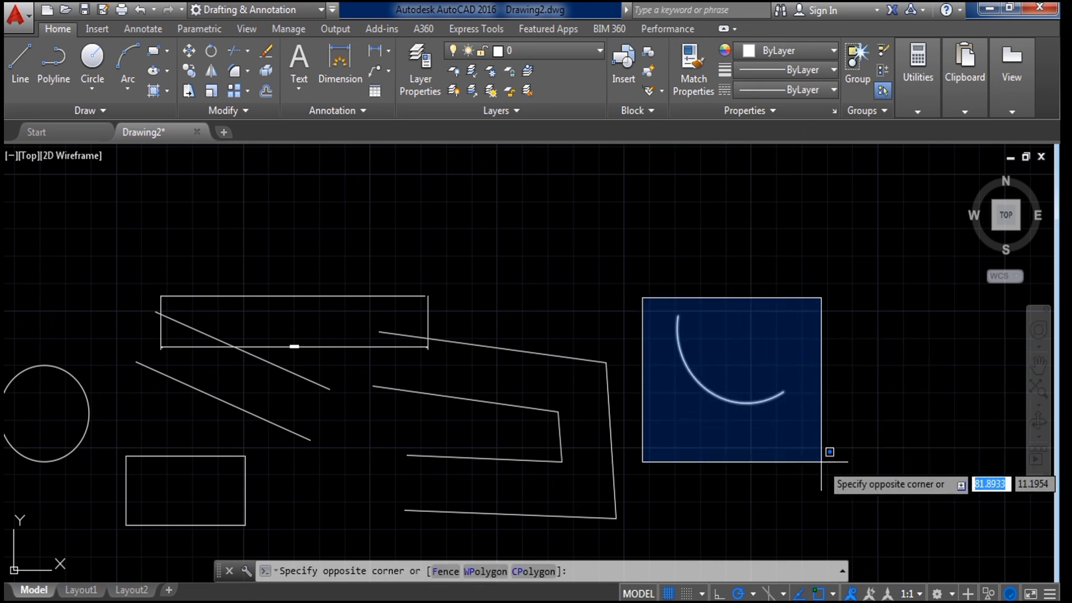
{"action": "key", "text": "Escape"}
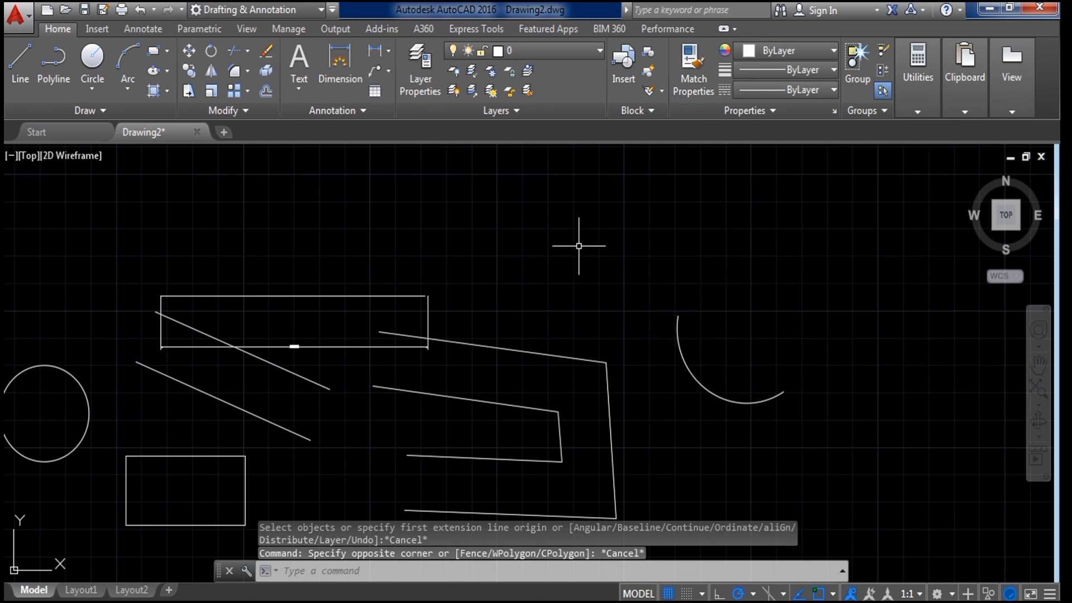
{"action": "left_click", "coordinate": [612, 272]}
{"action": "key", "text": "Escape"}
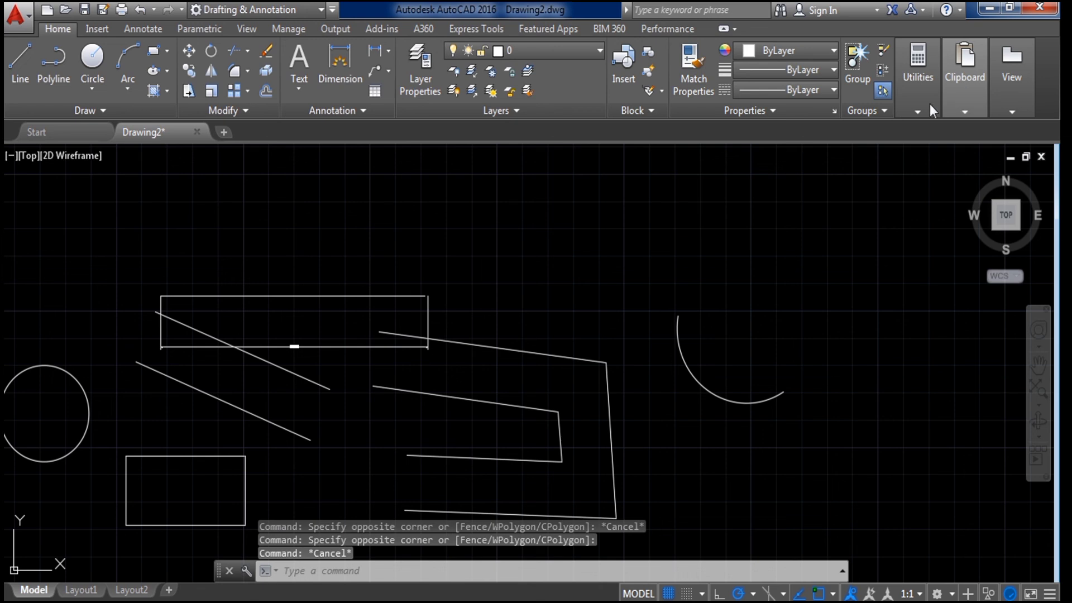
{"action": "left_click", "coordinate": [630, 285]}
{"action": "left_click", "coordinate": [823, 449]}
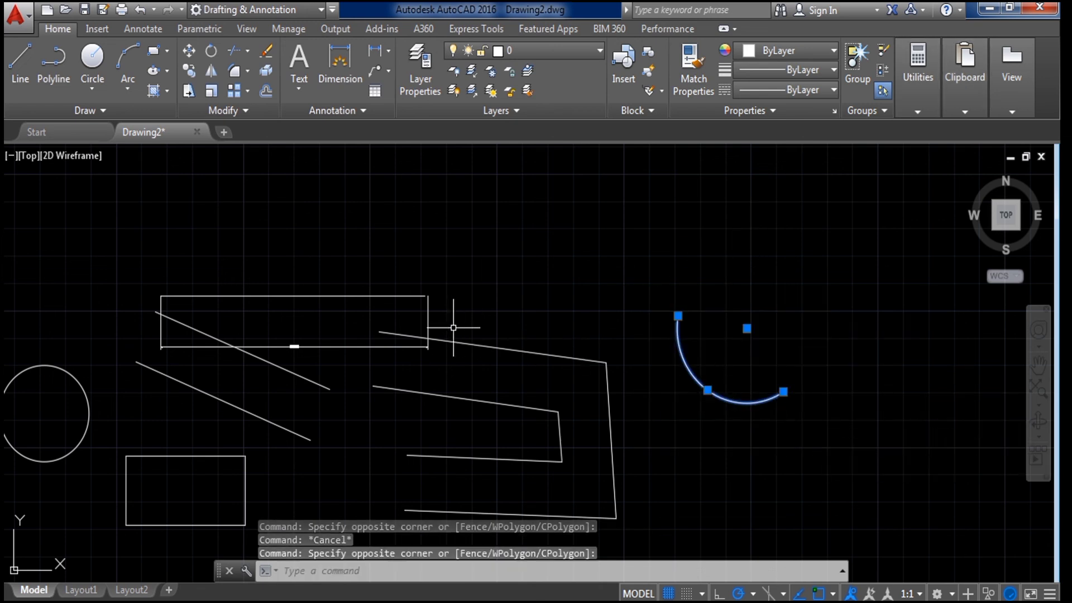
Briefly expand the Clipboard and Utilities panels, then dismiss them.
{"action": "left_click", "coordinate": [965, 78]}
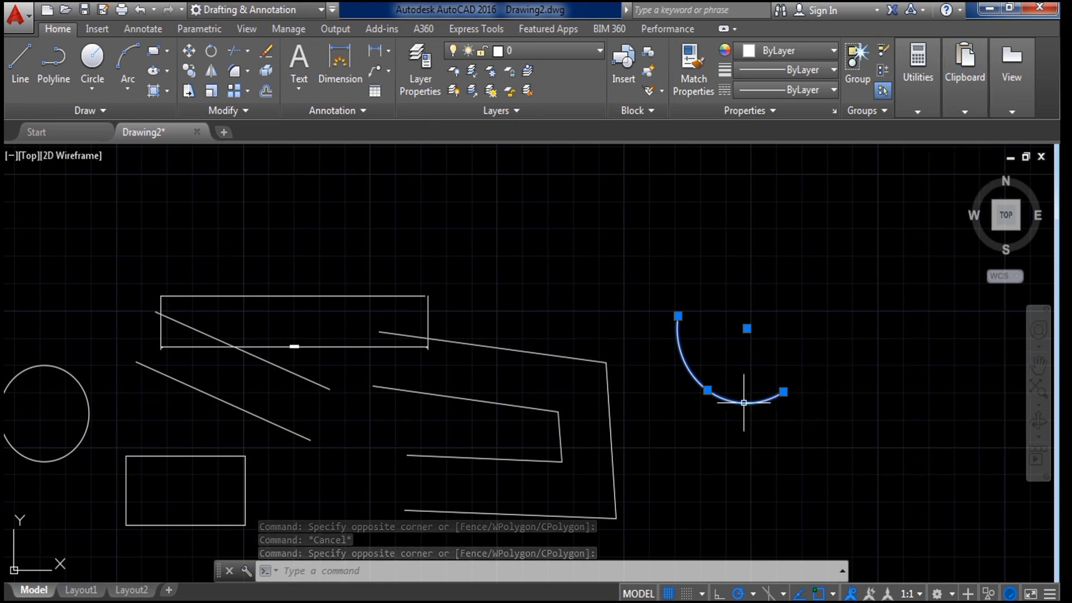
{"action": "left_click", "coordinate": [918, 78]}
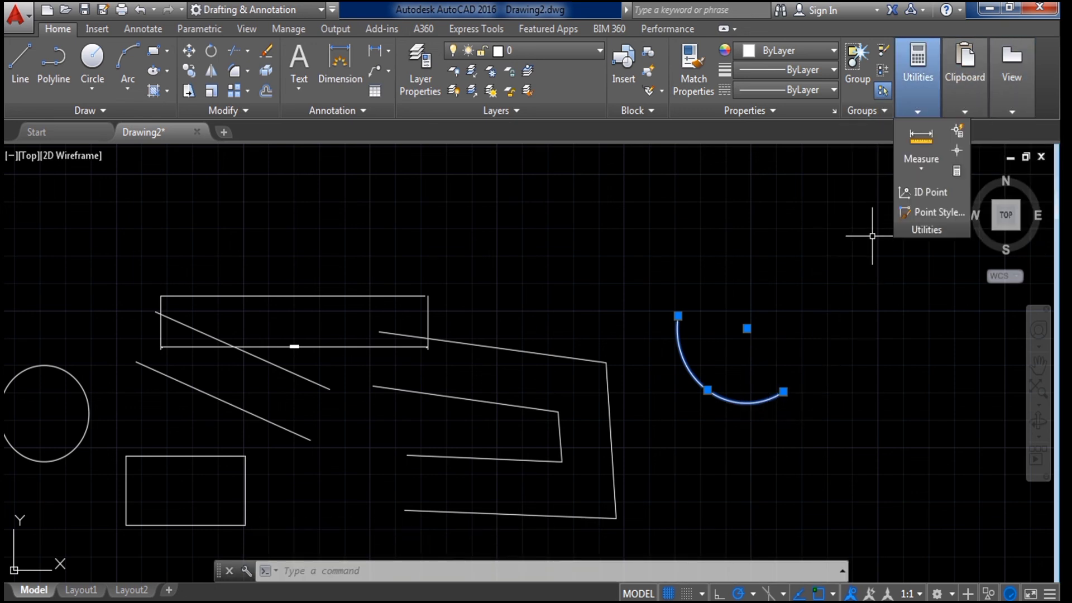
{"action": "left_click", "coordinate": [629, 268]}
{"action": "key", "text": "Escape"}
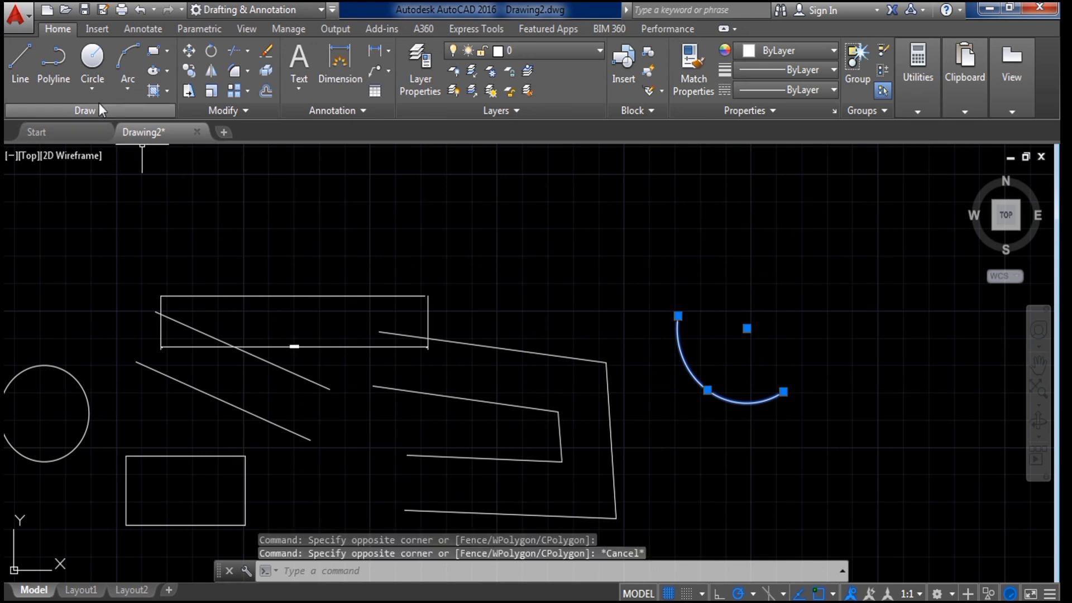